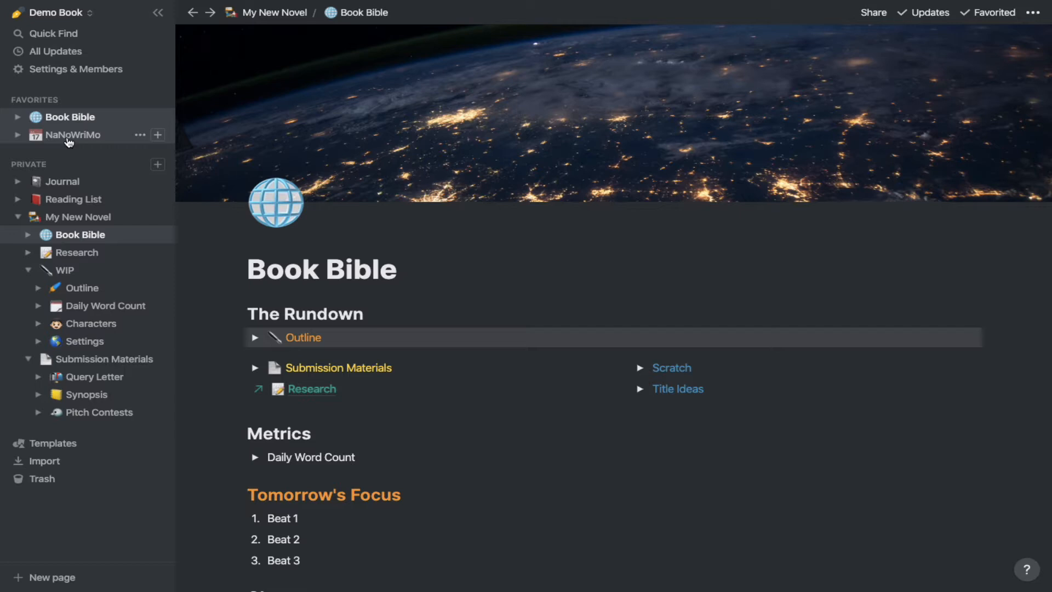
# Open the Research page and view the block types that the "Essay from former member" bullet can be turned into
pyautogui.click(59, 255)
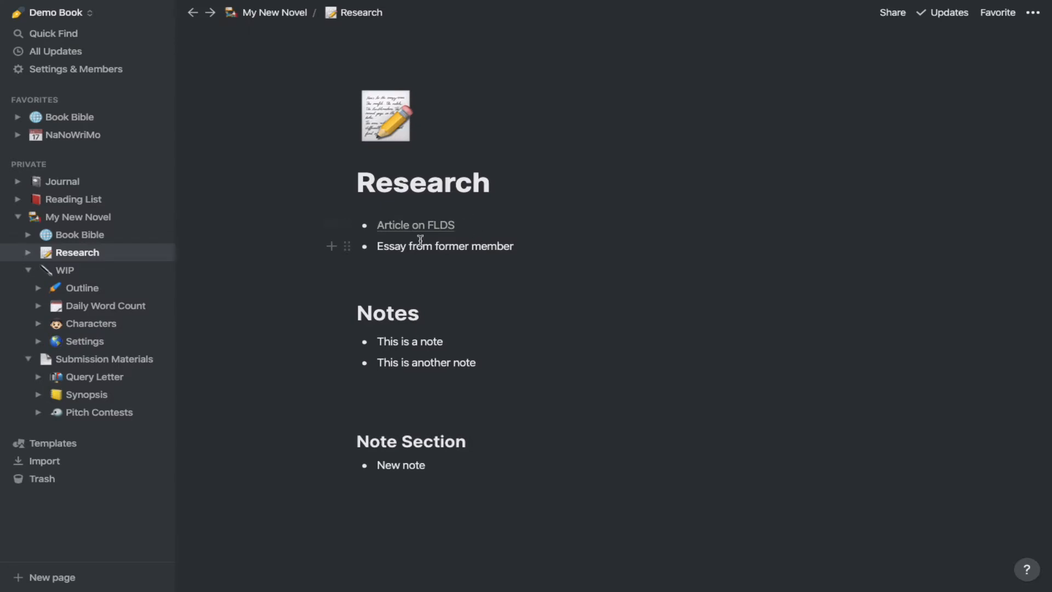
pyautogui.moveTo(519, 245); pyautogui.dragTo(377, 245)
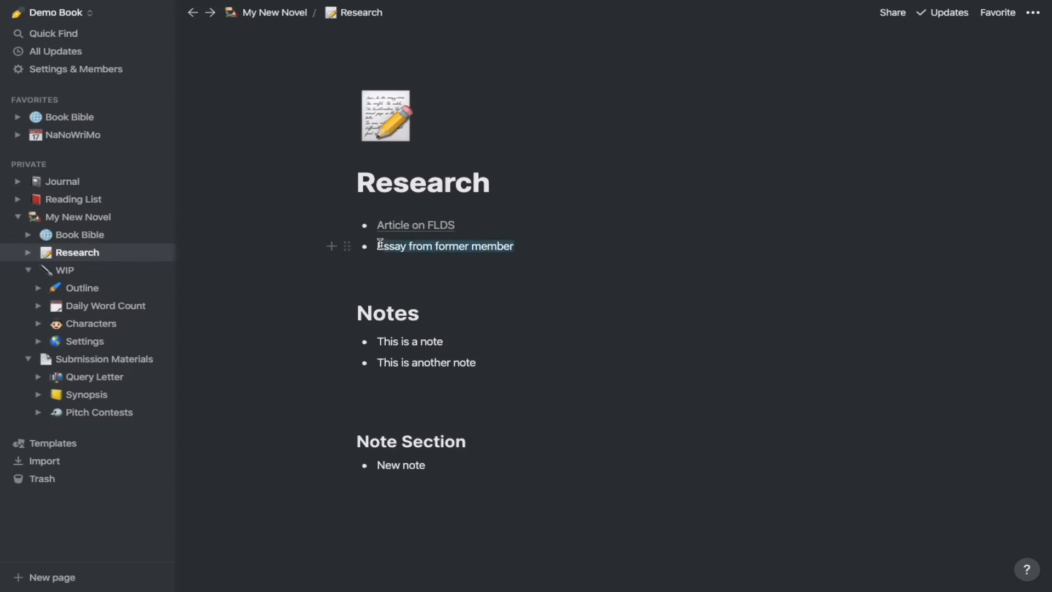
pyautogui.click(347, 246)
pyautogui.moveTo(270, 212)
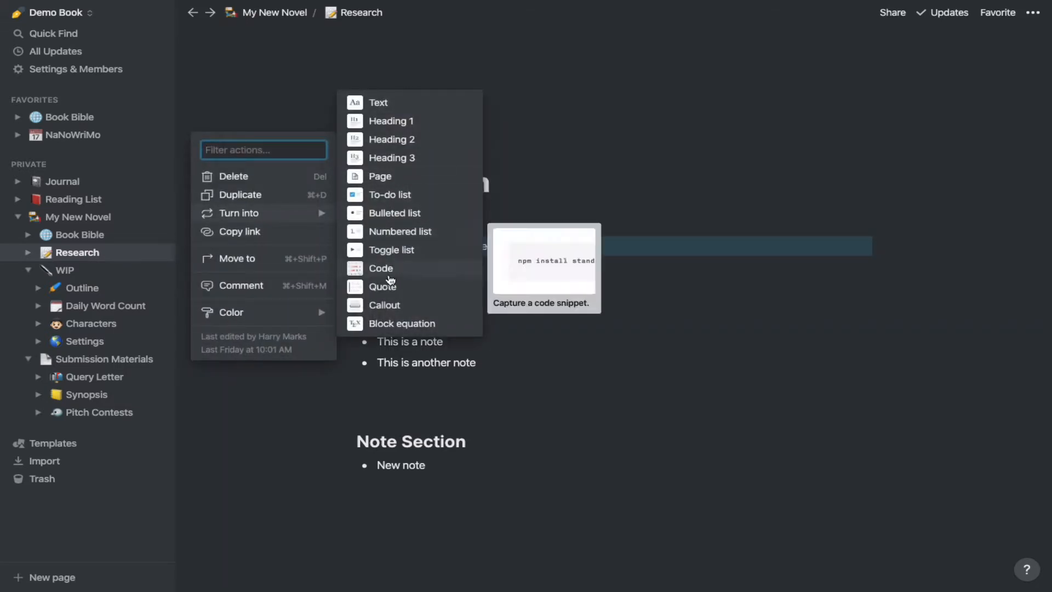
pyautogui.press('Escape')
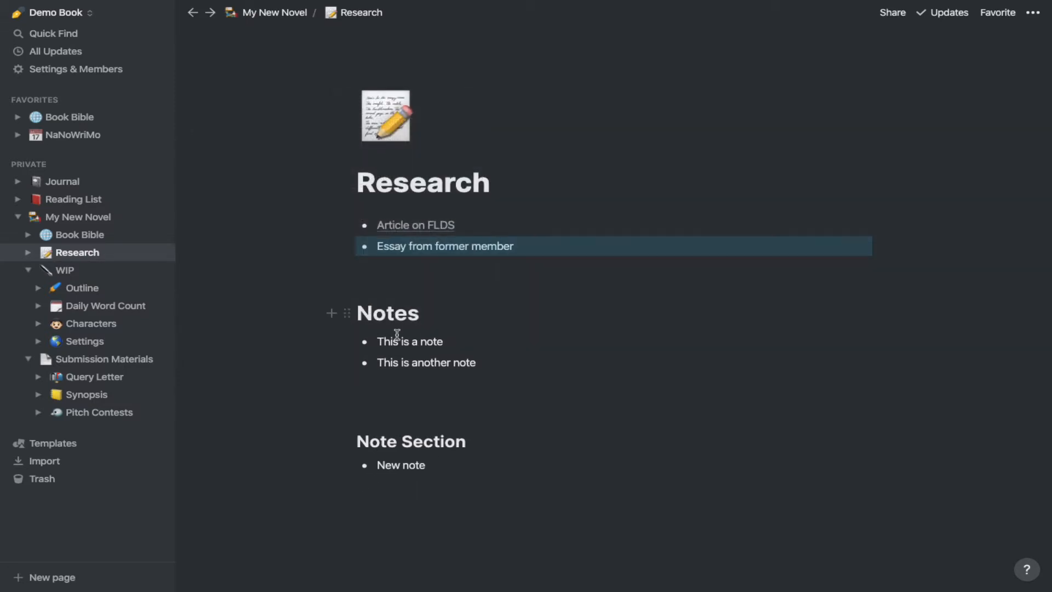
# Add a third bullet reading "New note" below "This is another note" in the Notes list
pyautogui.click(493, 357)
pyautogui.press('Return')
pyautogui.press('BackSpace')
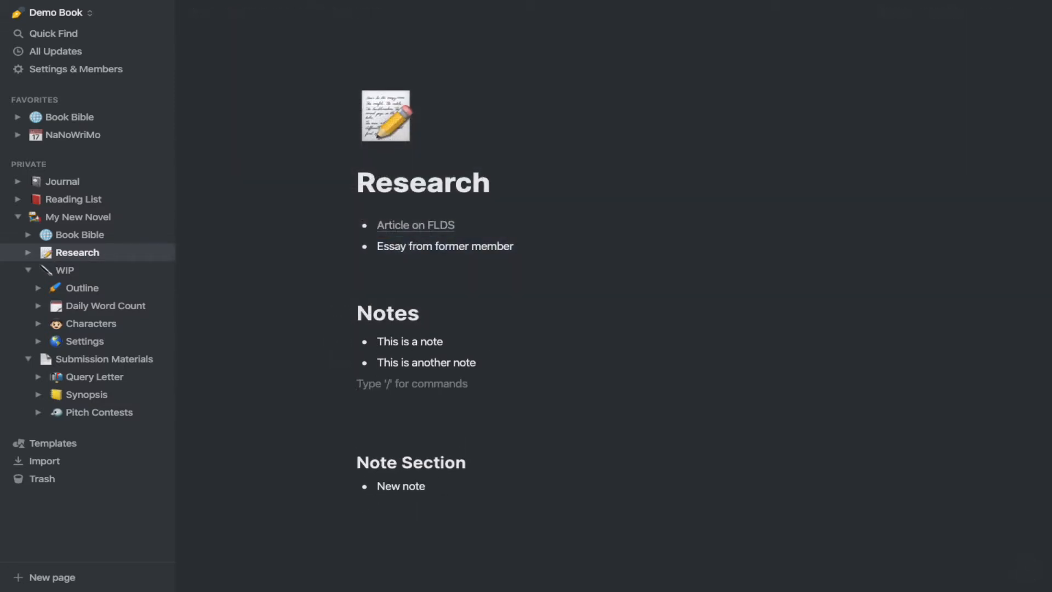
pyautogui.write('- ')
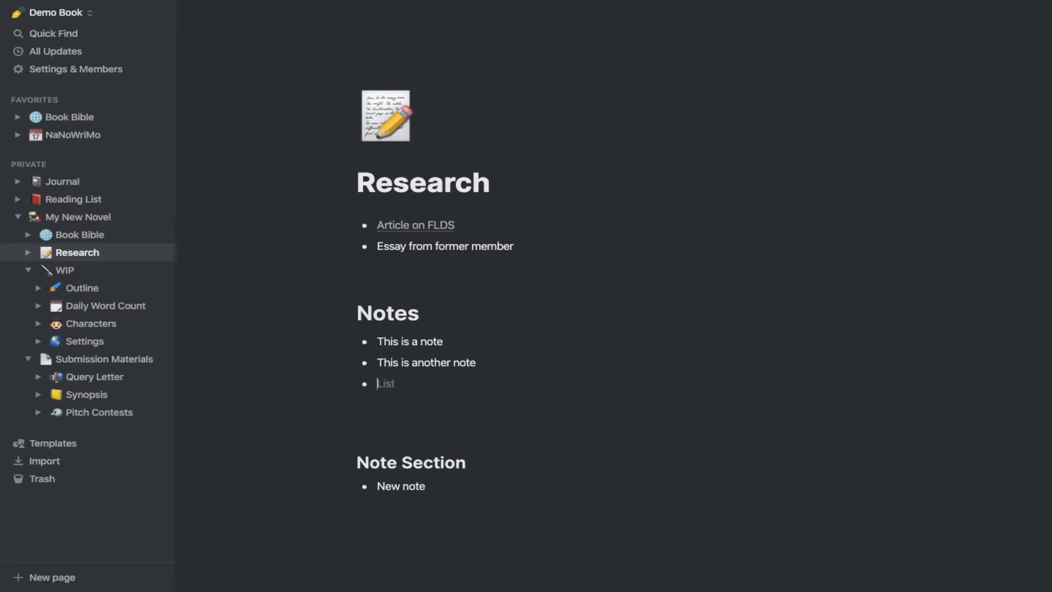
pyautogui.write('New note')
# Create a subpage titled "Links" inside the Research page
pyautogui.scroll(-2, 439, 439)
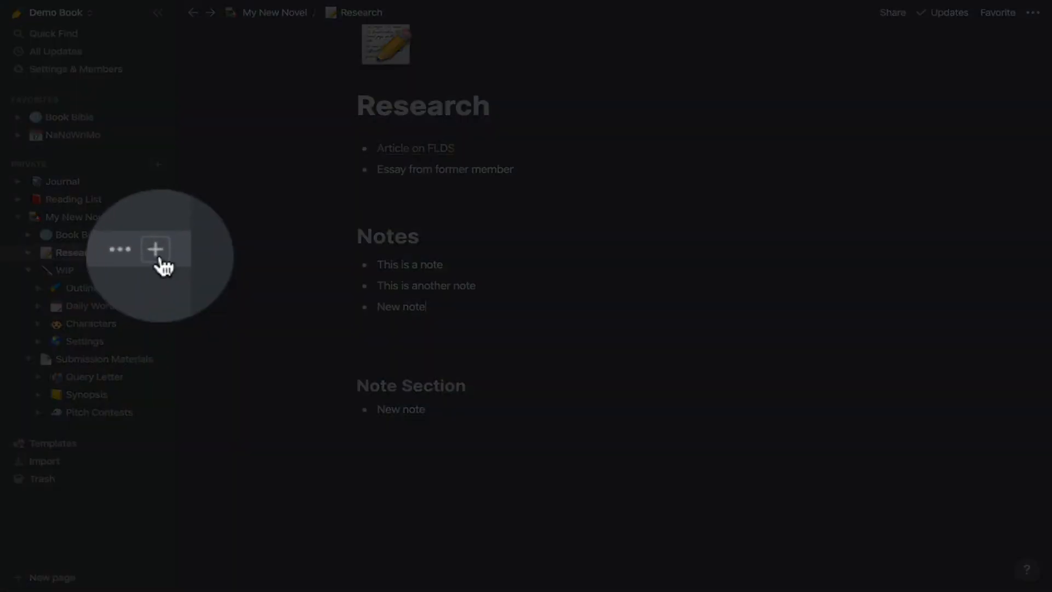
pyautogui.click(159, 253)
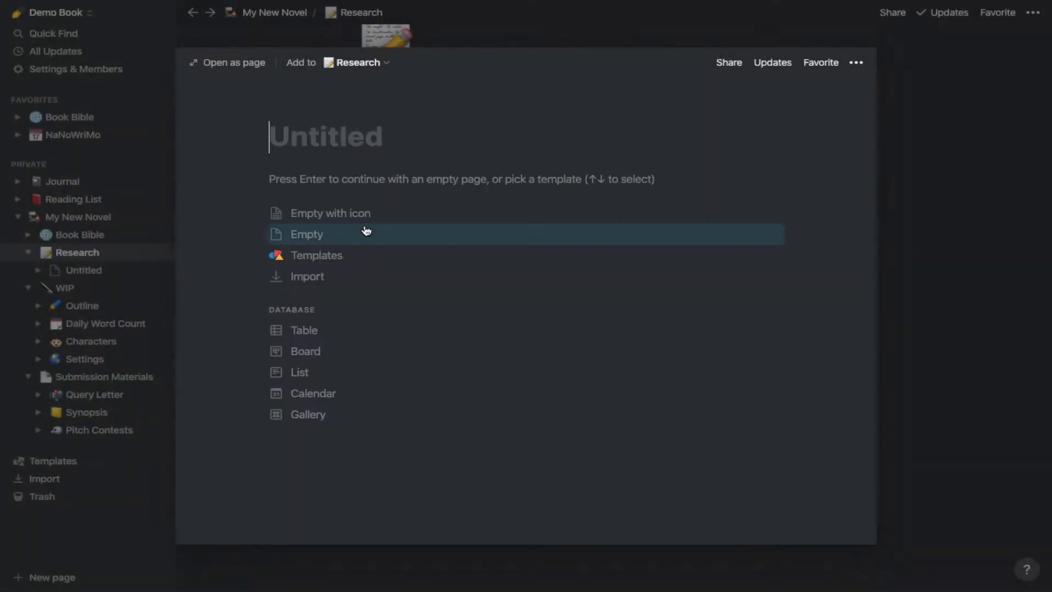
pyautogui.write('Links')
pyautogui.moveTo(388, 89)
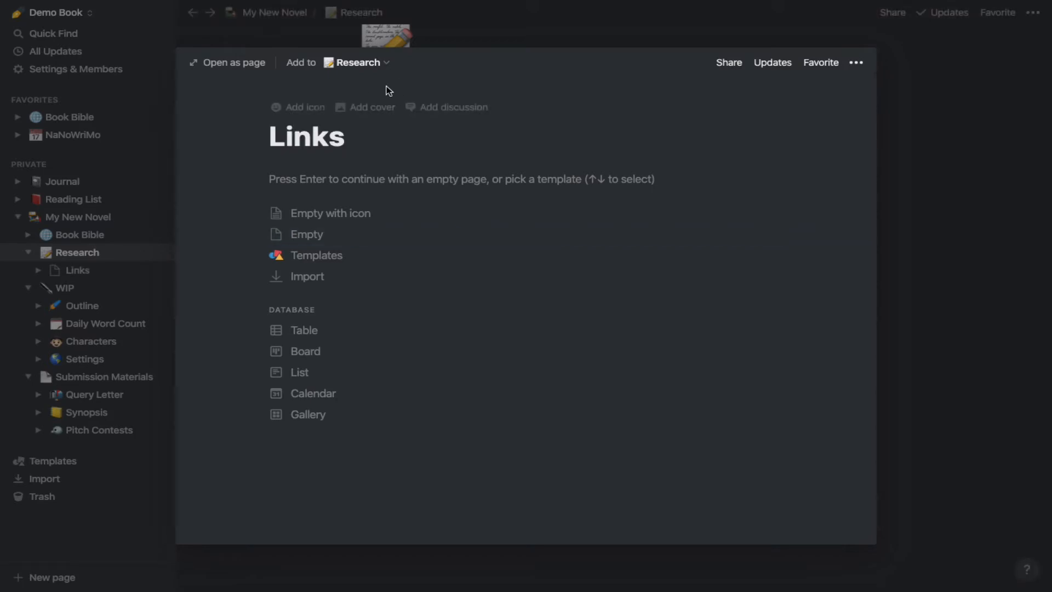
# Give the Links page an icon and a cover image, start it as an empty page with icon, and return to Research
pyautogui.click(295, 108)
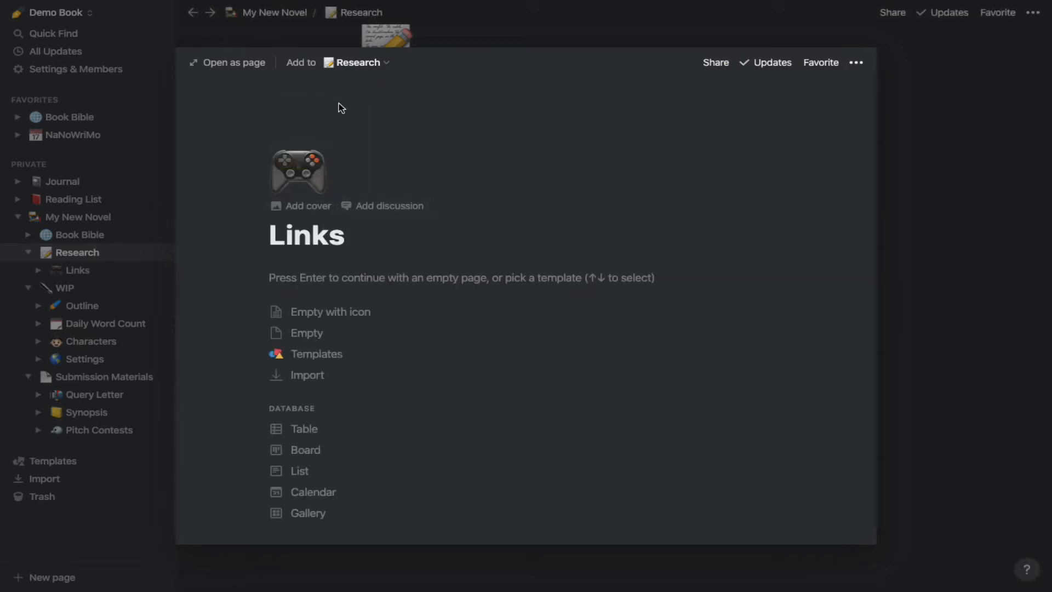
pyautogui.click(311, 204)
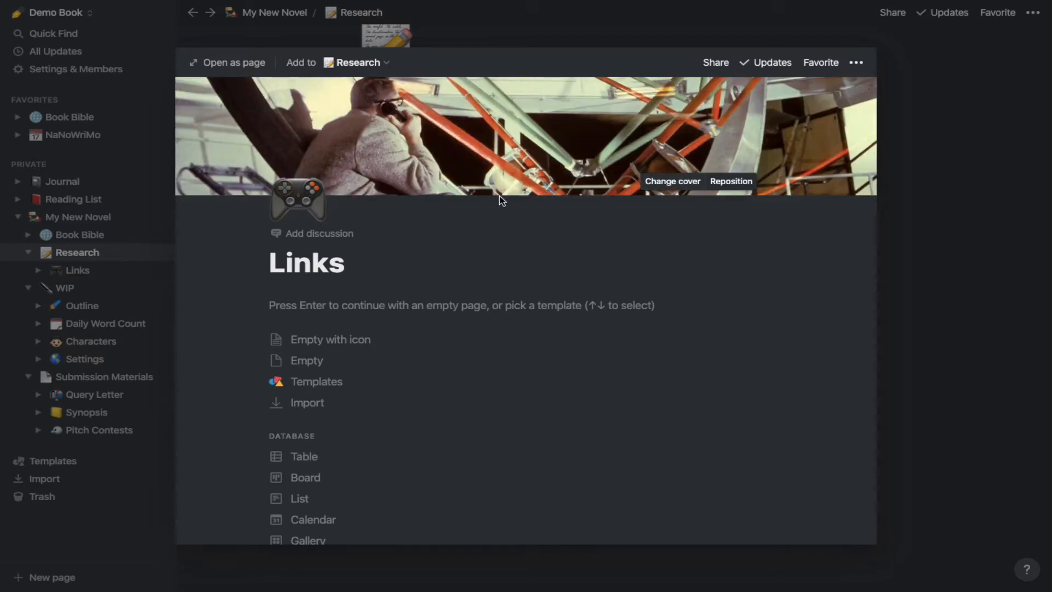
pyautogui.click(322, 349)
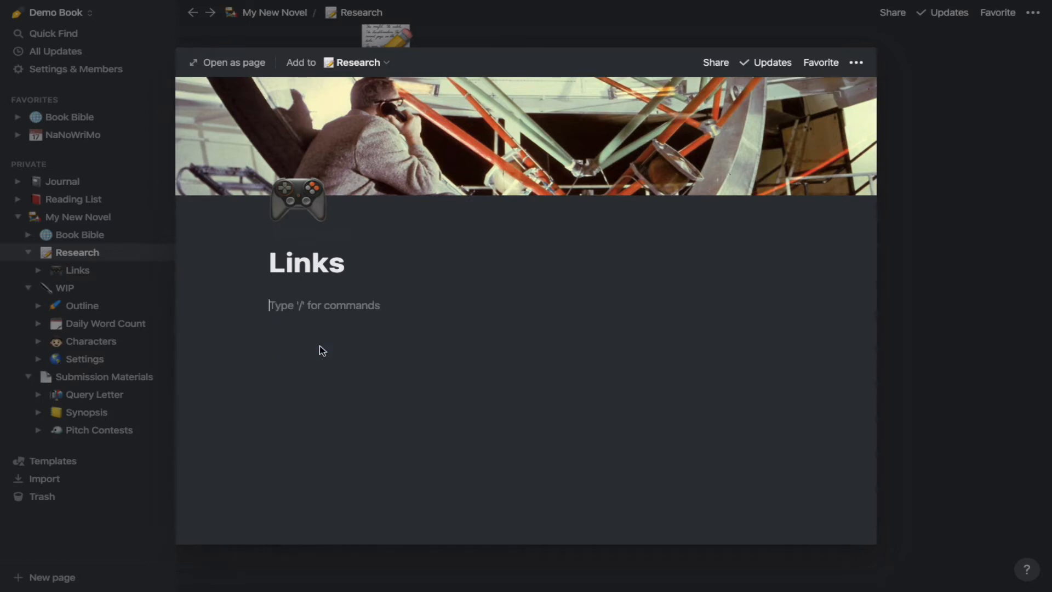
pyautogui.click(965, 160)
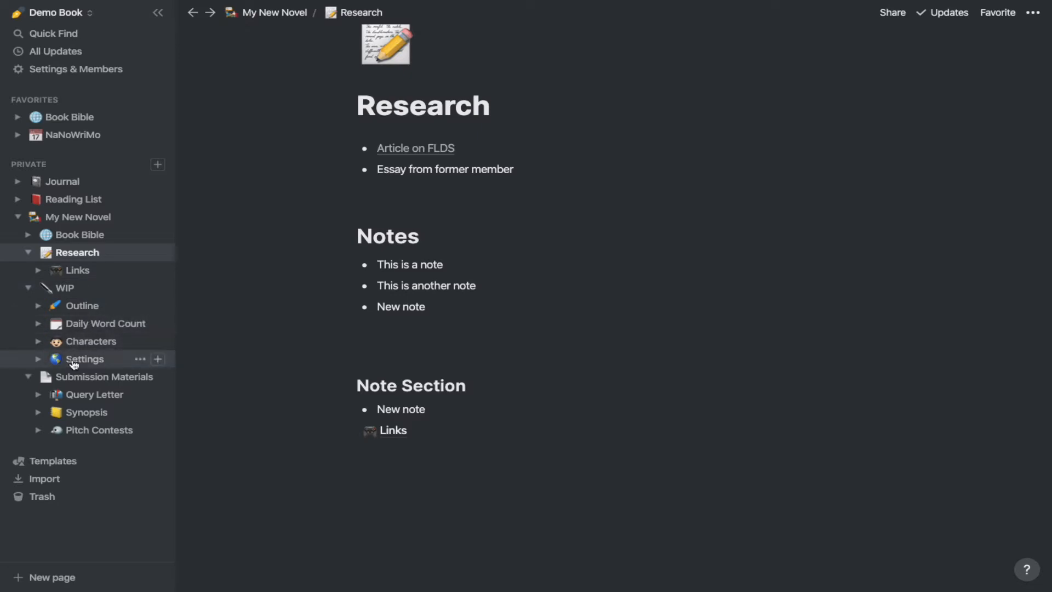
# In the Outline table, add the line "* bullet point" at the end of Chapter 1's Beats
pyautogui.click(74, 305)
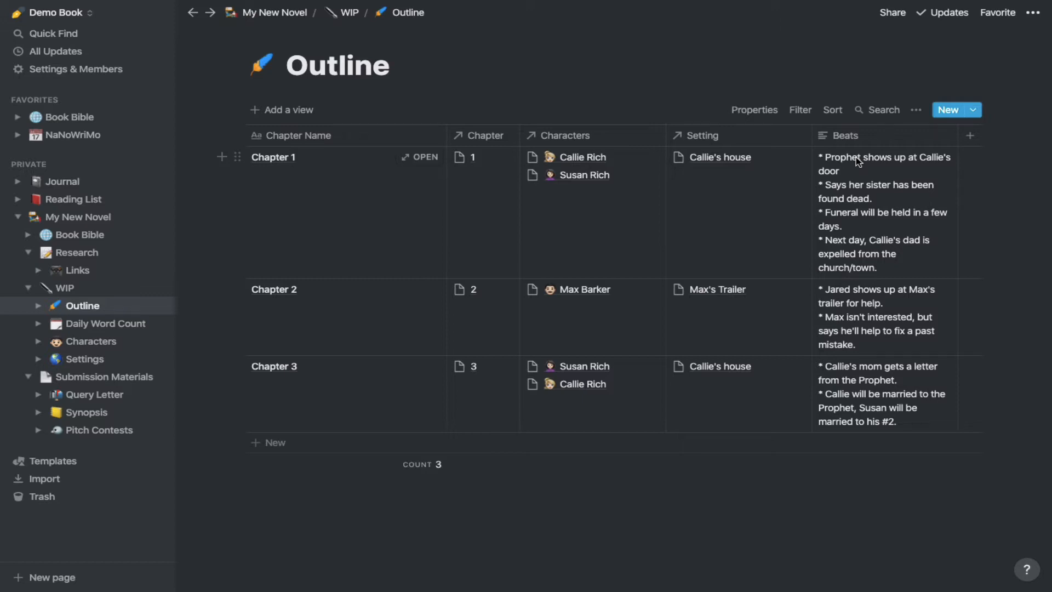
pyautogui.click(888, 262)
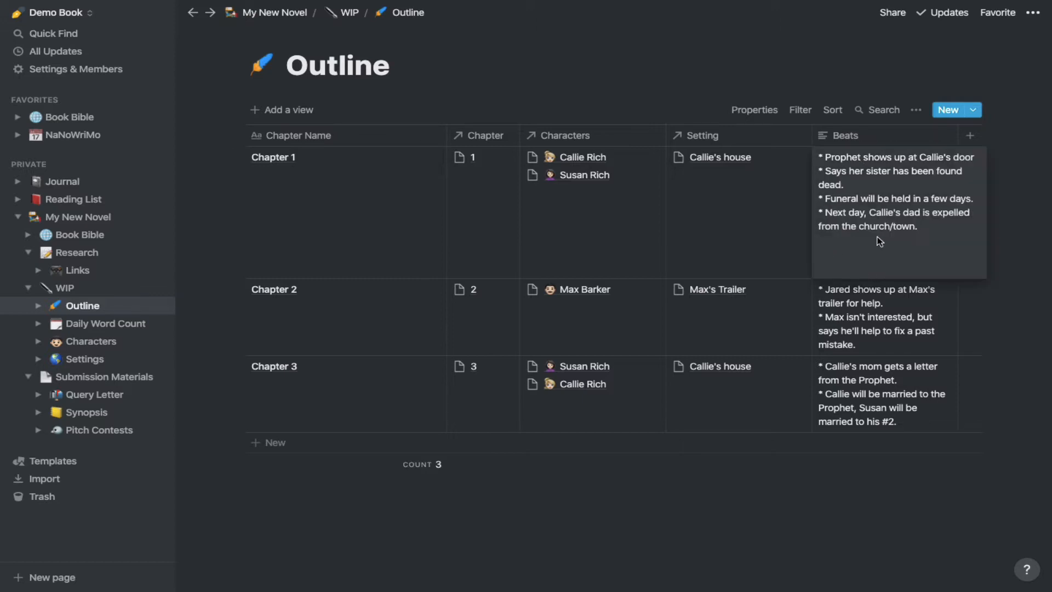
pyautogui.press('Return')
pyautogui.click(918, 248)
pyautogui.hotkey('shift', 'Return')
pyautogui.write('* ')
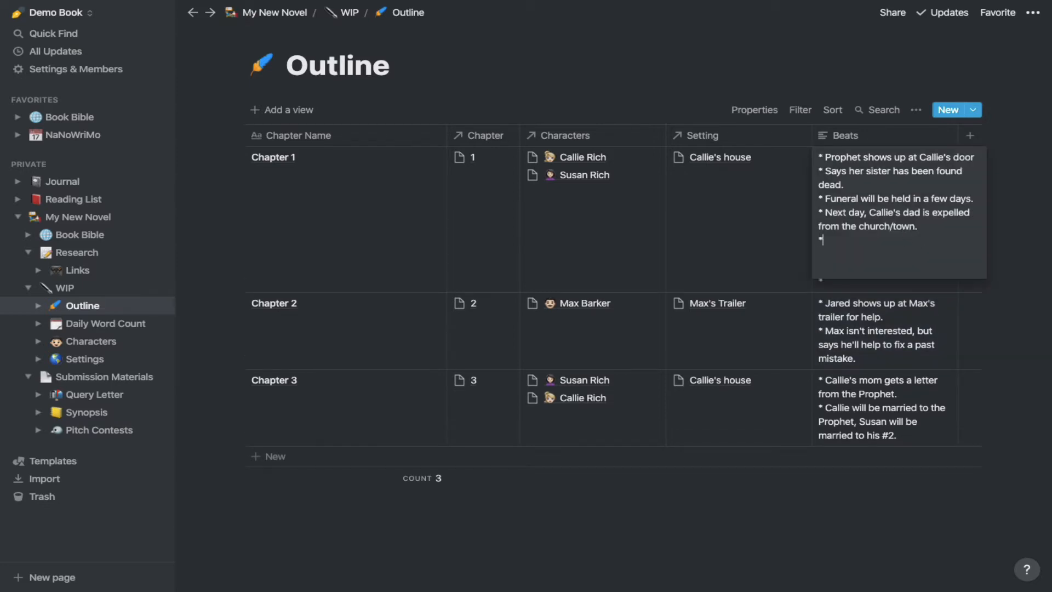
pyautogui.write('bullet point')
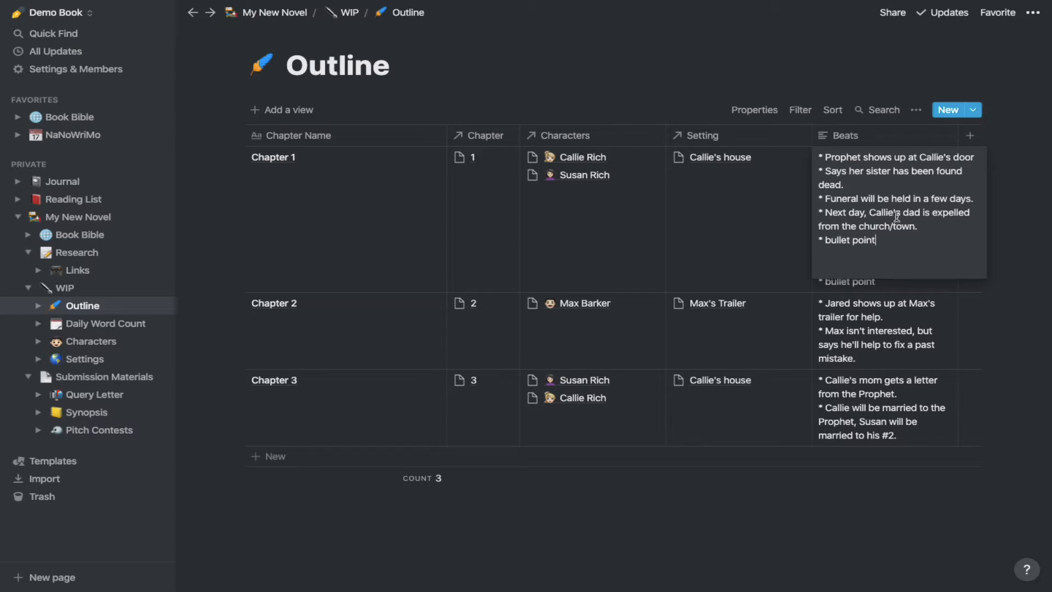
pyautogui.press('Escape')
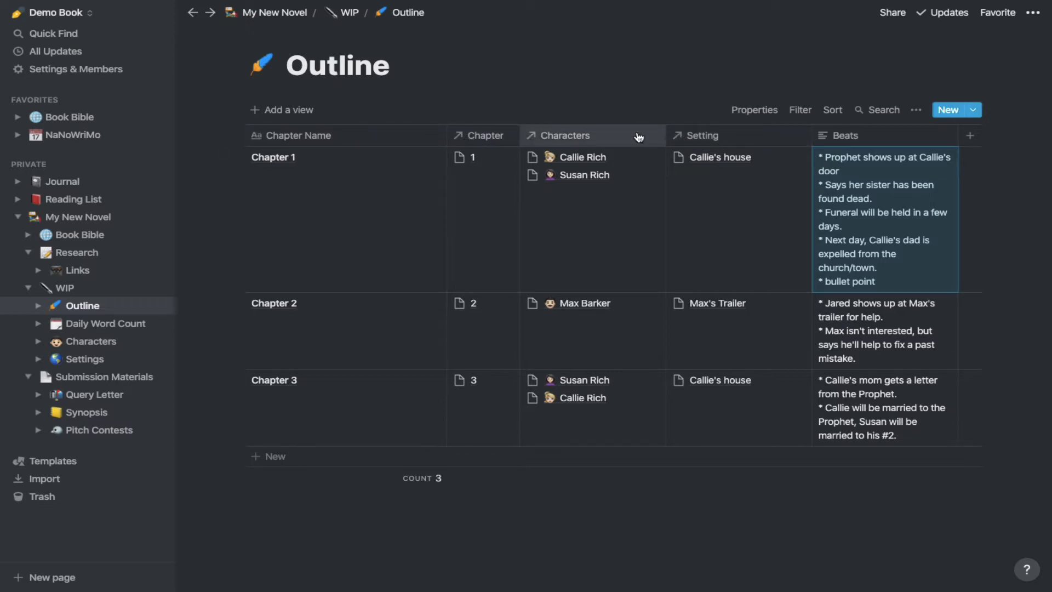
# Review the Characters and Settings tables and compare their chapter relations with the Outline table
pyautogui.click(88, 342)
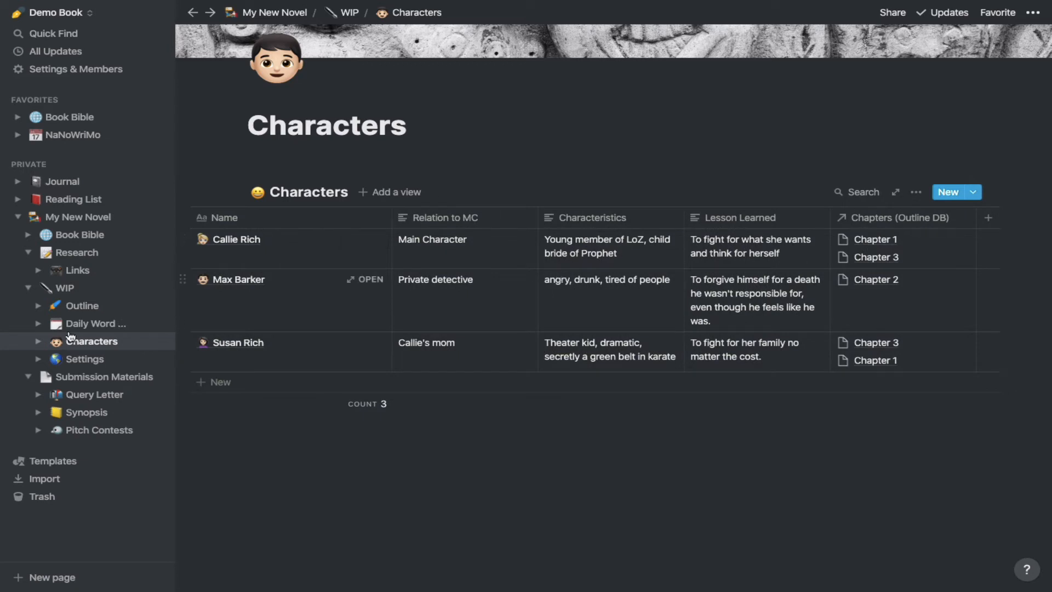
pyautogui.click(85, 359)
pyautogui.scroll(-1, 603, 323)
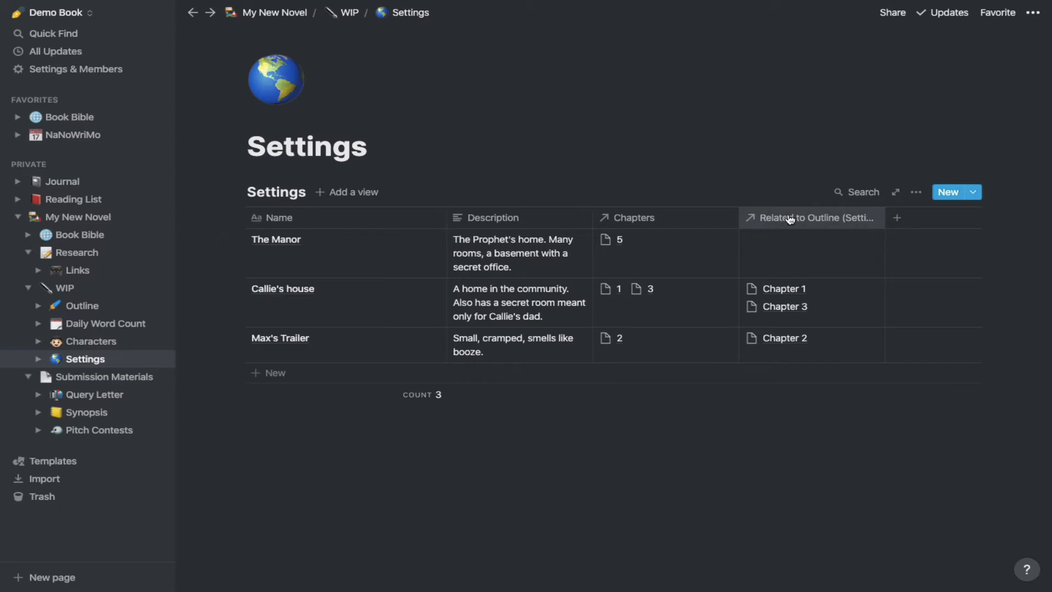
pyautogui.click(76, 312)
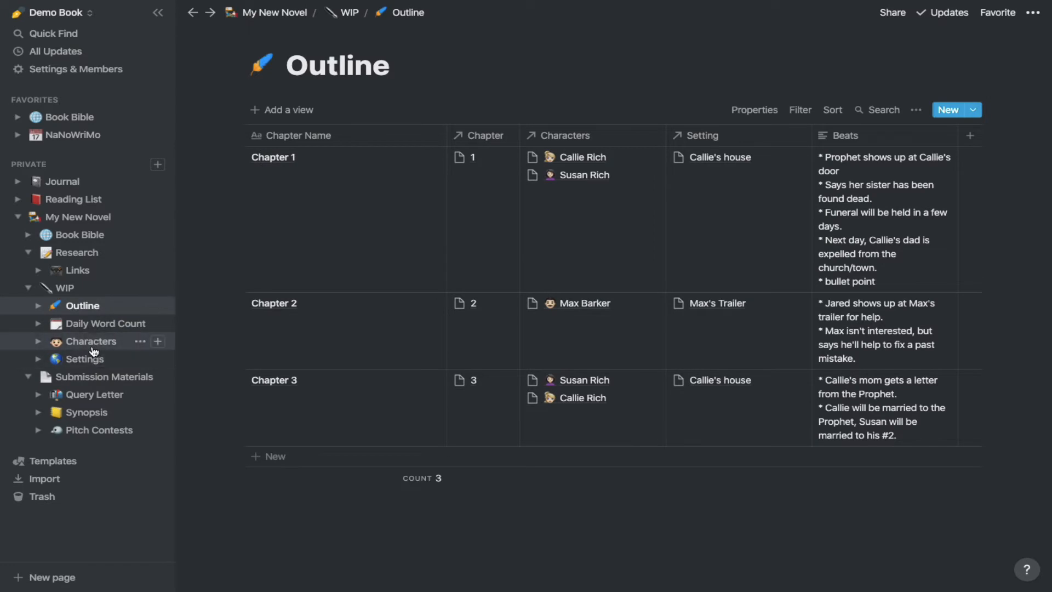
# Open the main character's entry from the Characters table to view its cover and properties
pyautogui.click(92, 343)
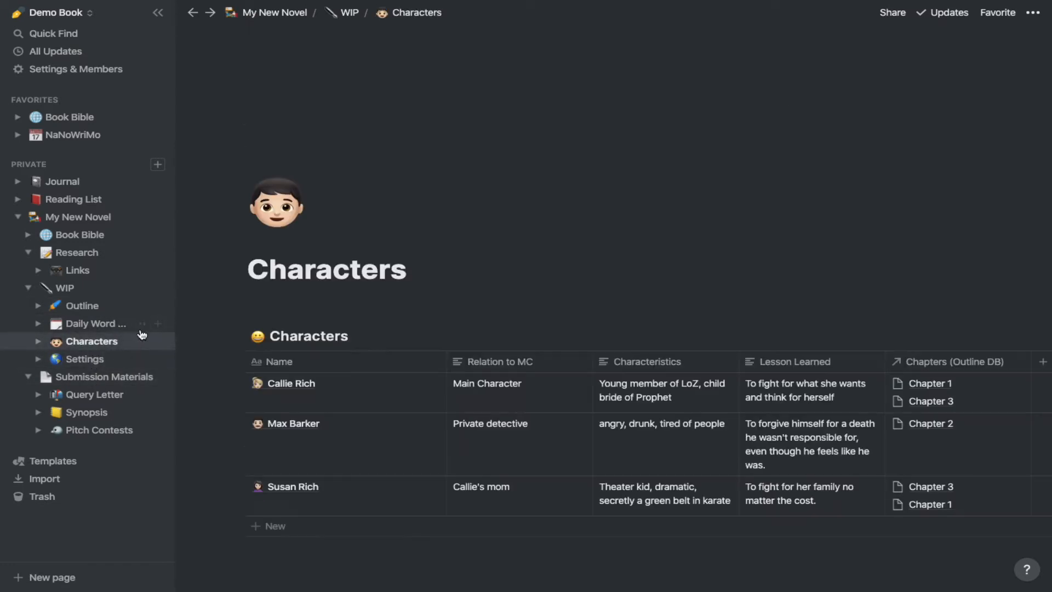
pyautogui.scroll(-2, 373, 275)
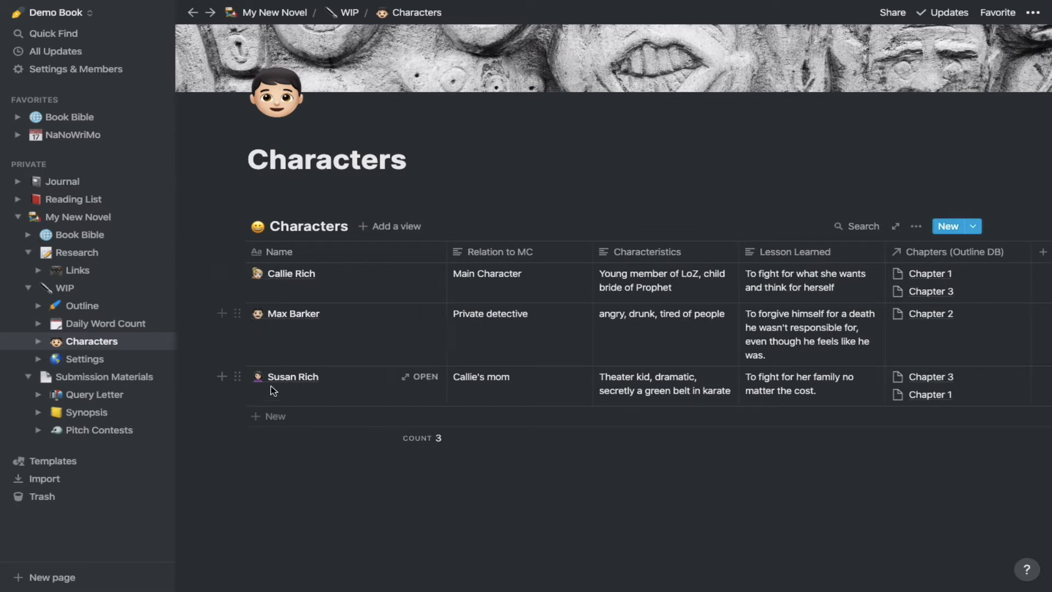
pyautogui.click(425, 274)
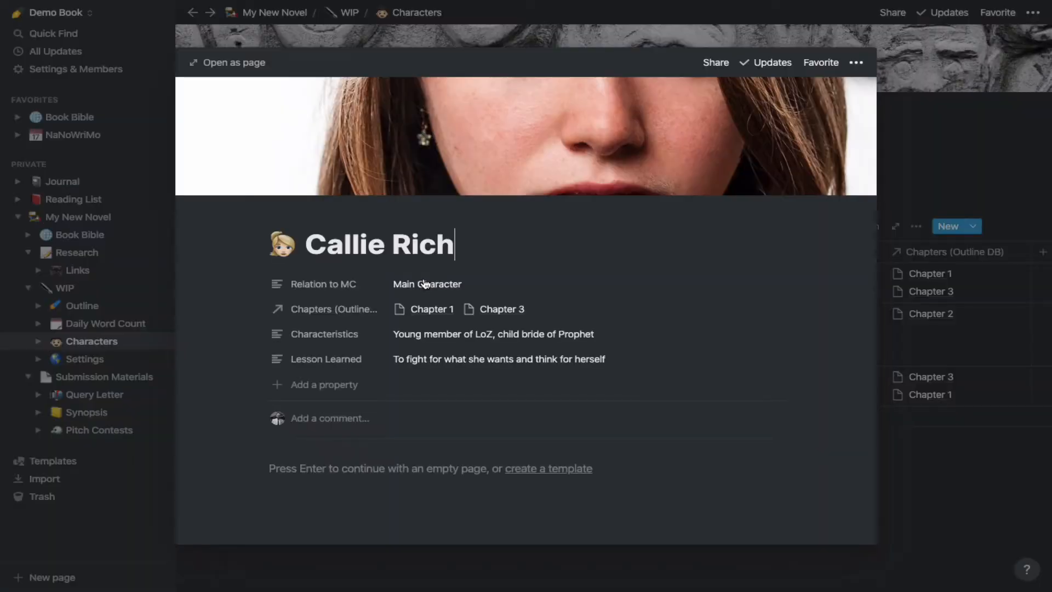
pyautogui.moveTo(425, 133)
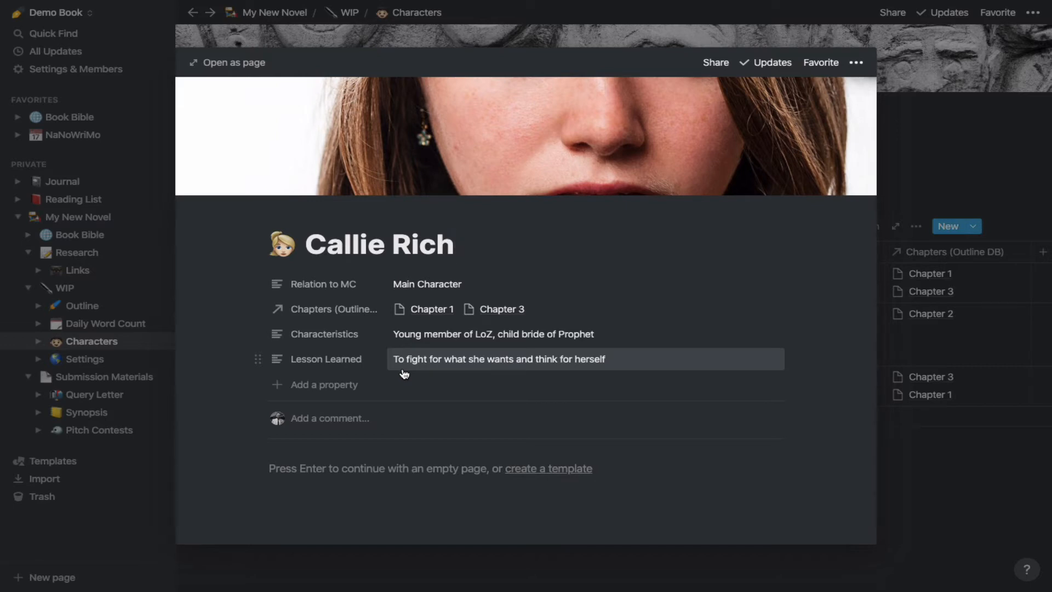
# Add a new property to the main character's entry and look through the available property types
pyautogui.click(324, 385)
pyautogui.click(280, 460)
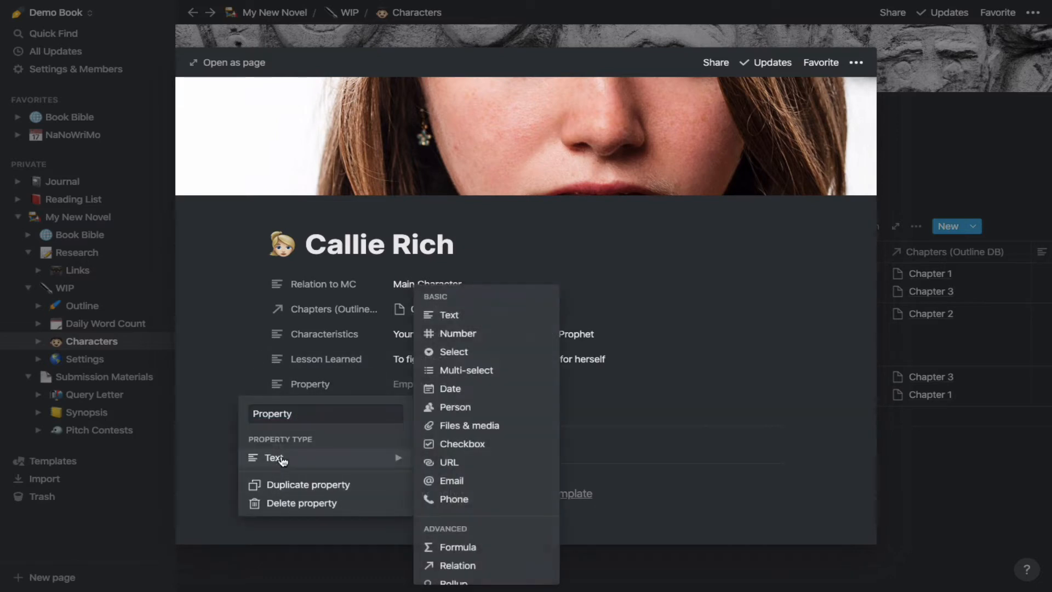
pyautogui.moveTo(331, 465)
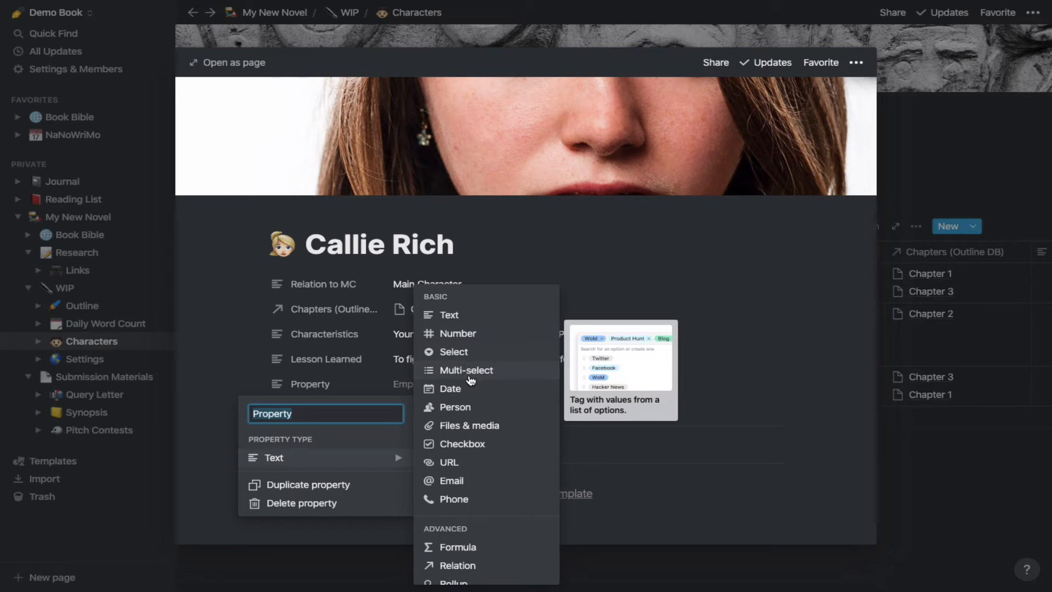
pyautogui.press('Escape')
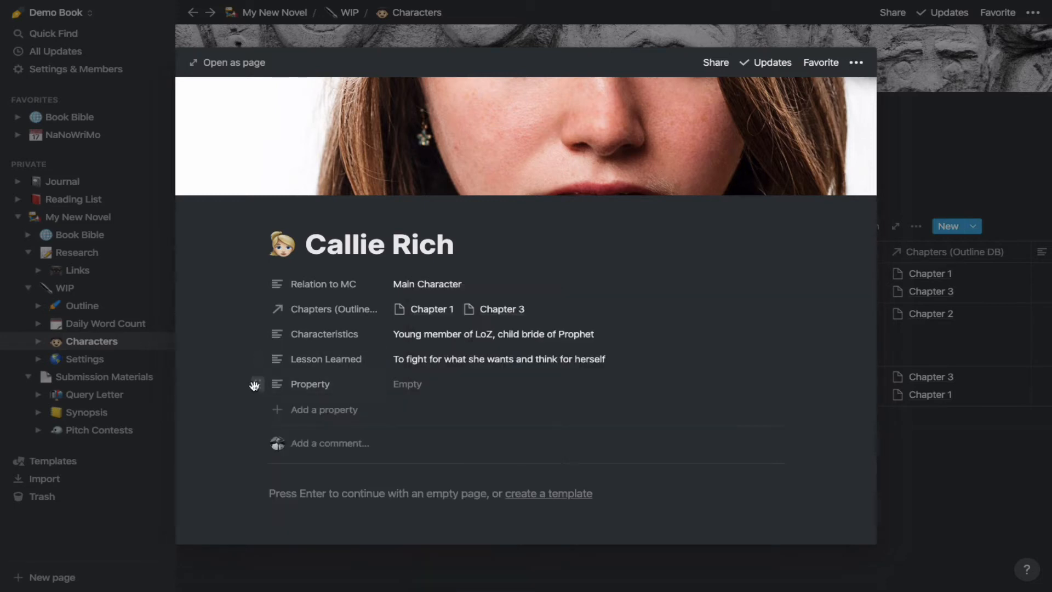
# Delete the new empty property from the main character's entry
pyautogui.click(254, 383)
pyautogui.click(293, 505)
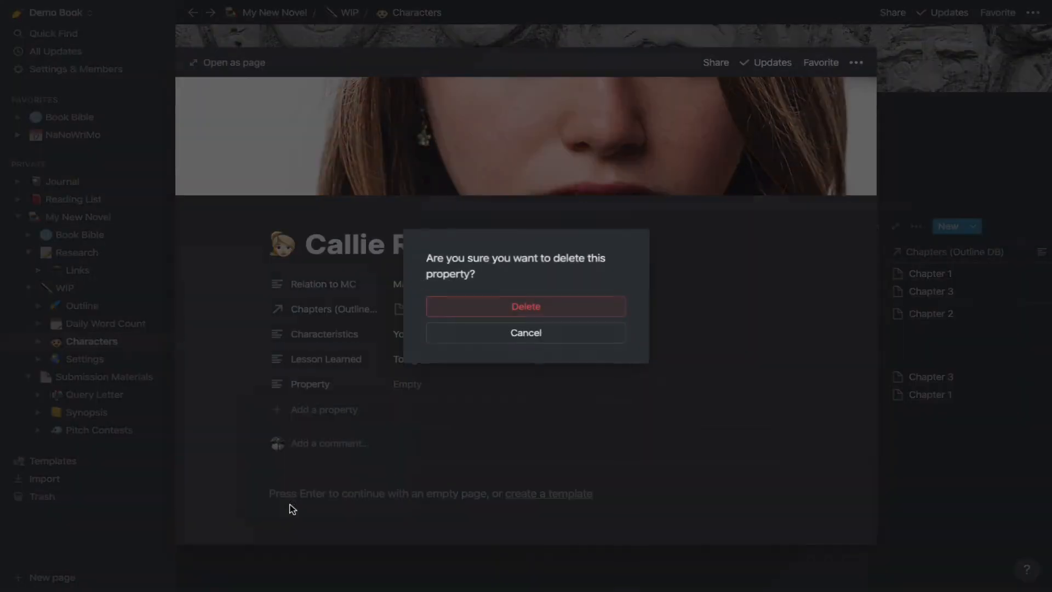
pyautogui.click(578, 304)
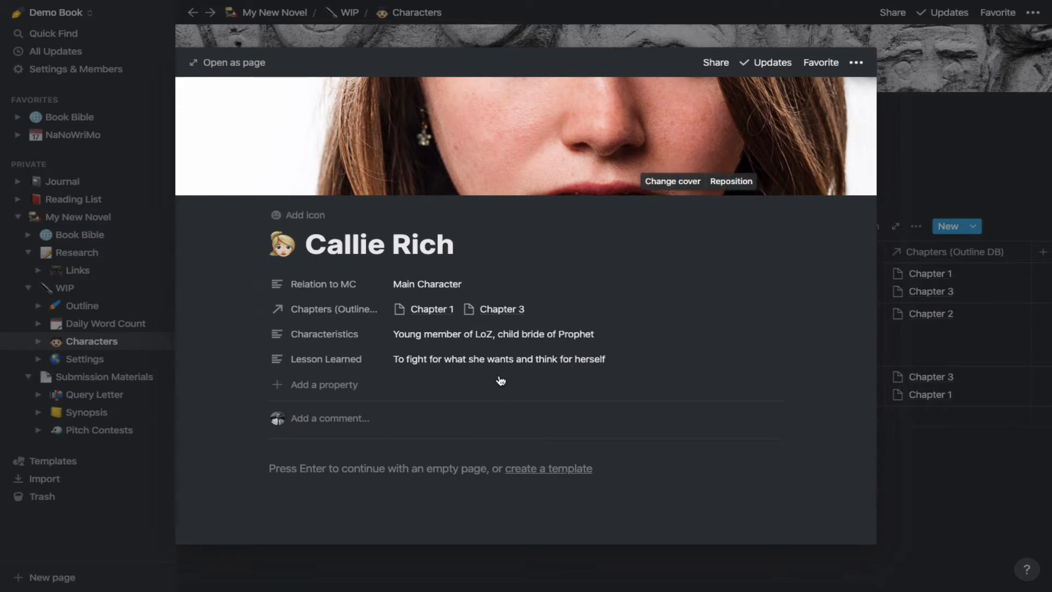
# Open the main character's entry as a full page and look over its details
pyautogui.click(219, 63)
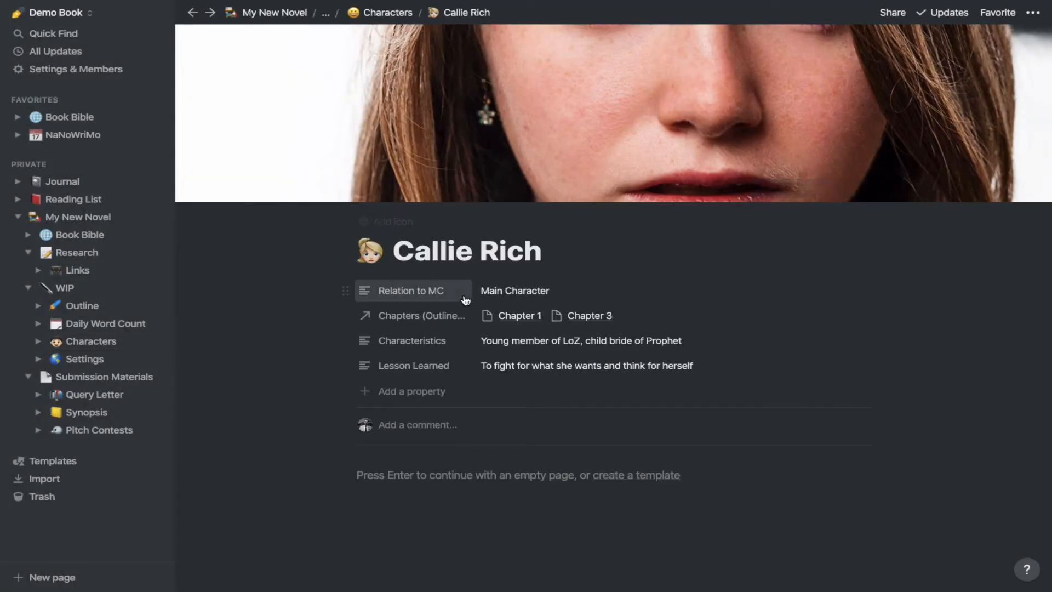
pyautogui.scroll(-2, 465, 299)
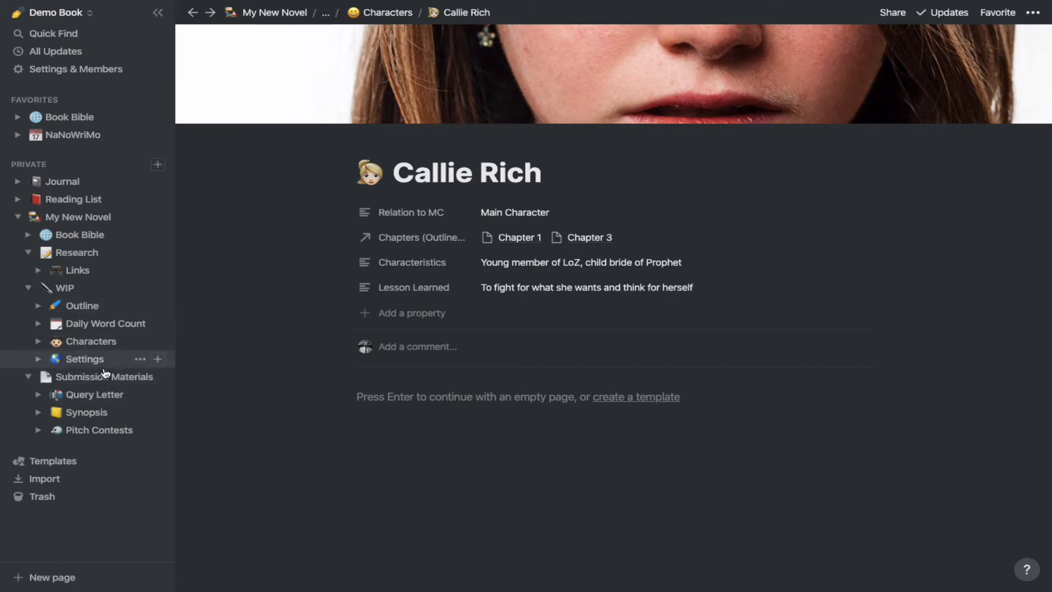
# Open The Manor's entry in the Settings table, view its properties, and return to the table
pyautogui.click(127, 357)
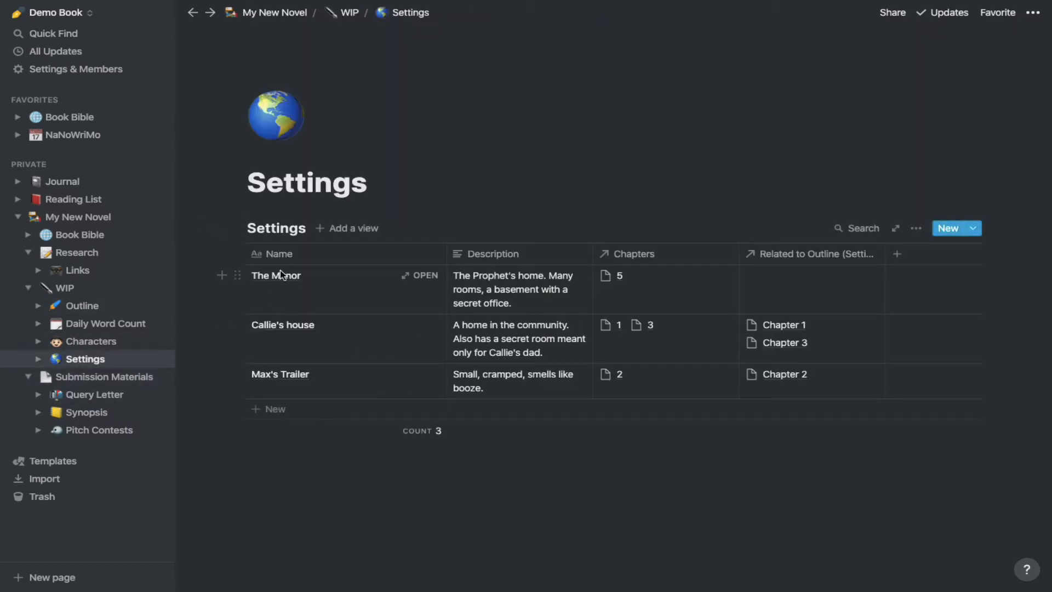
pyautogui.click(422, 276)
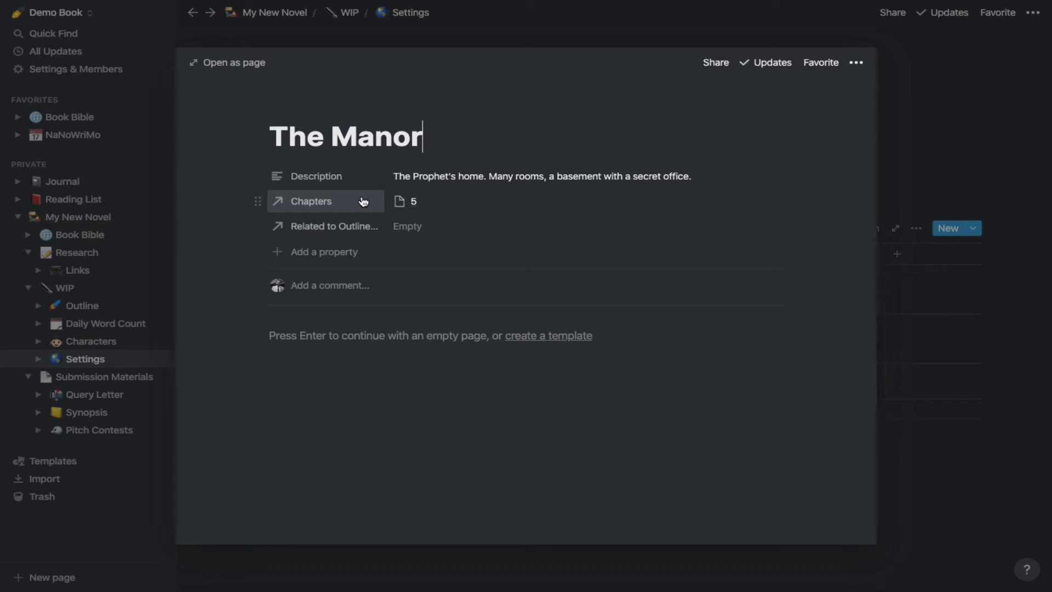
pyautogui.click(1008, 358)
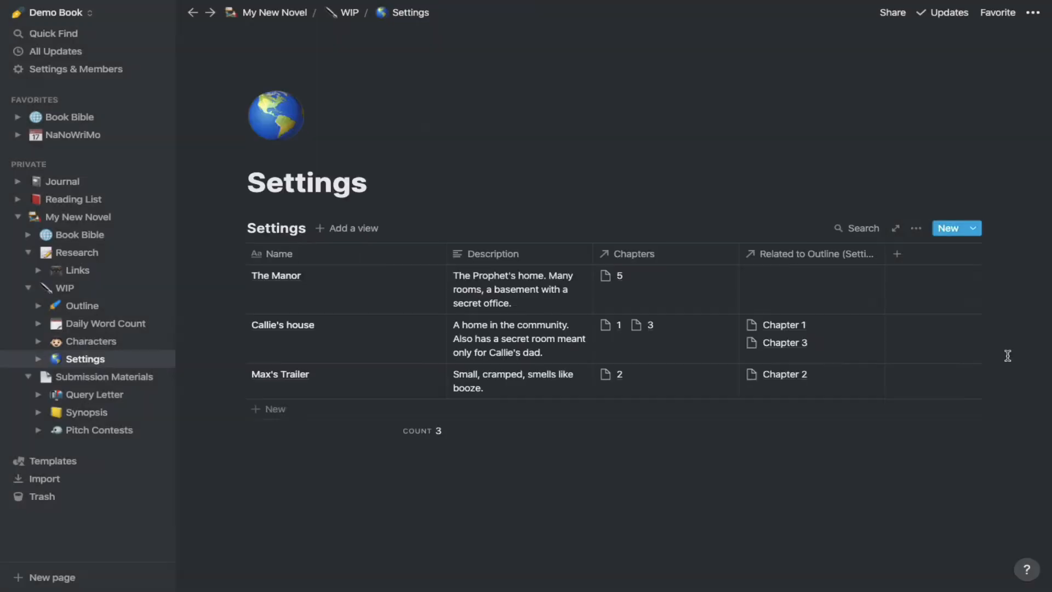
# Open the Daily Word Count page and look over the columns and daily targets of the NaNoWriMo table
pyautogui.click(94, 324)
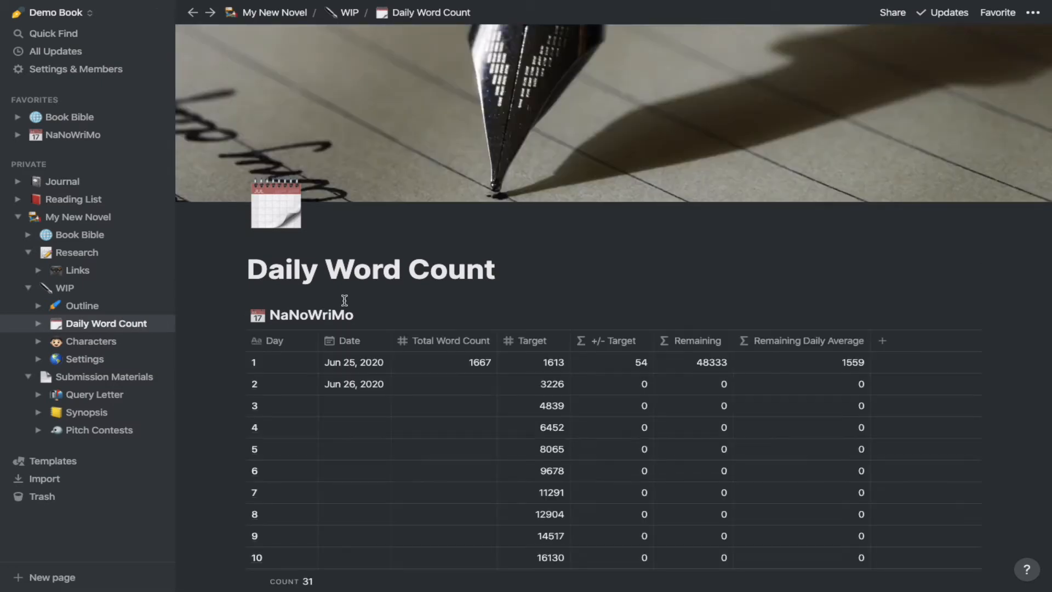
pyautogui.scroll(-3, 345, 300)
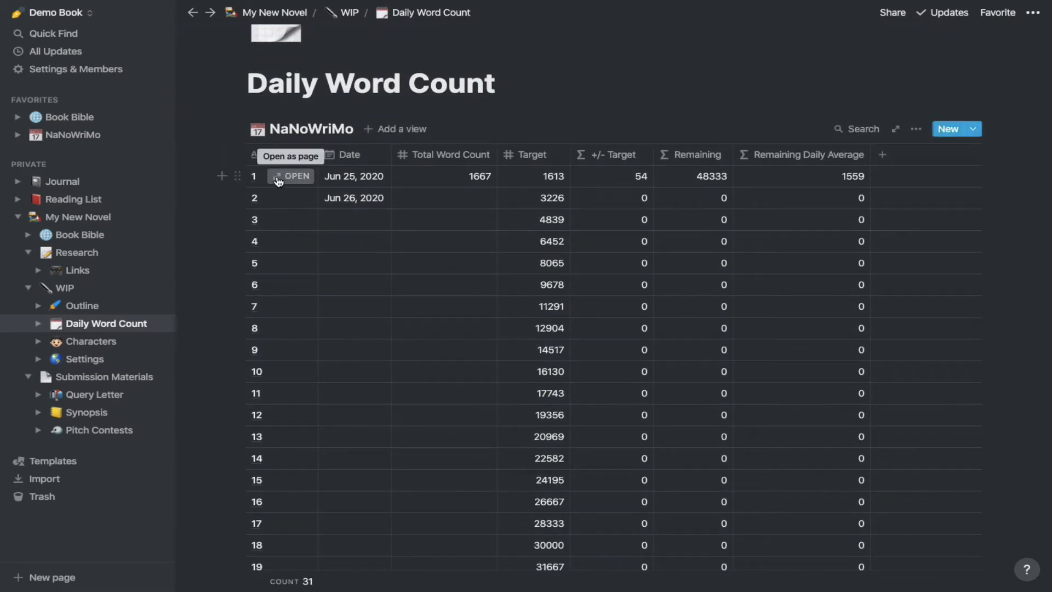
pyautogui.scroll(-6, 433, 192)
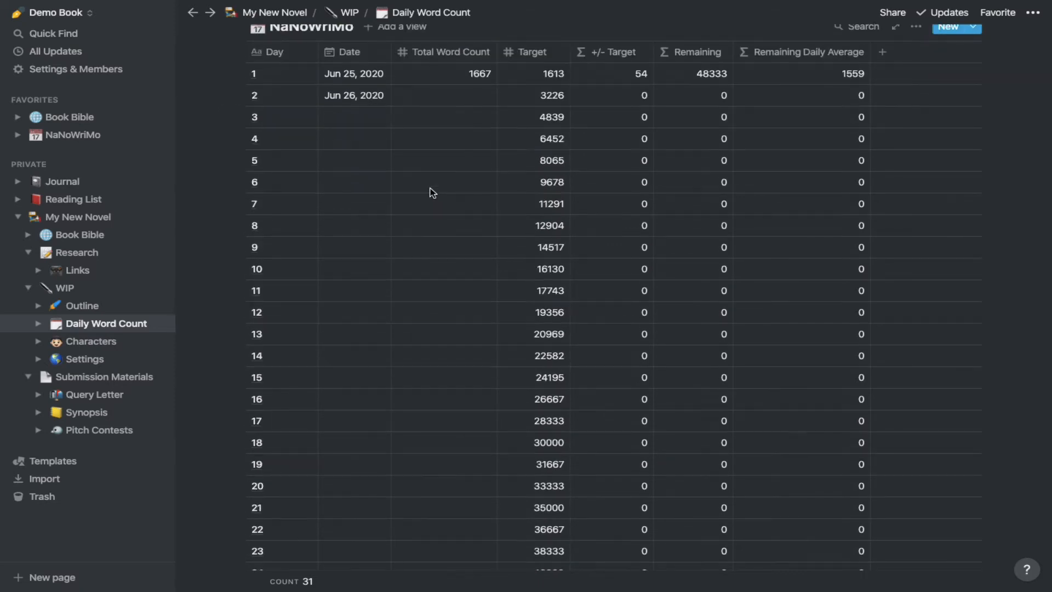
pyautogui.scroll(3, 433, 192)
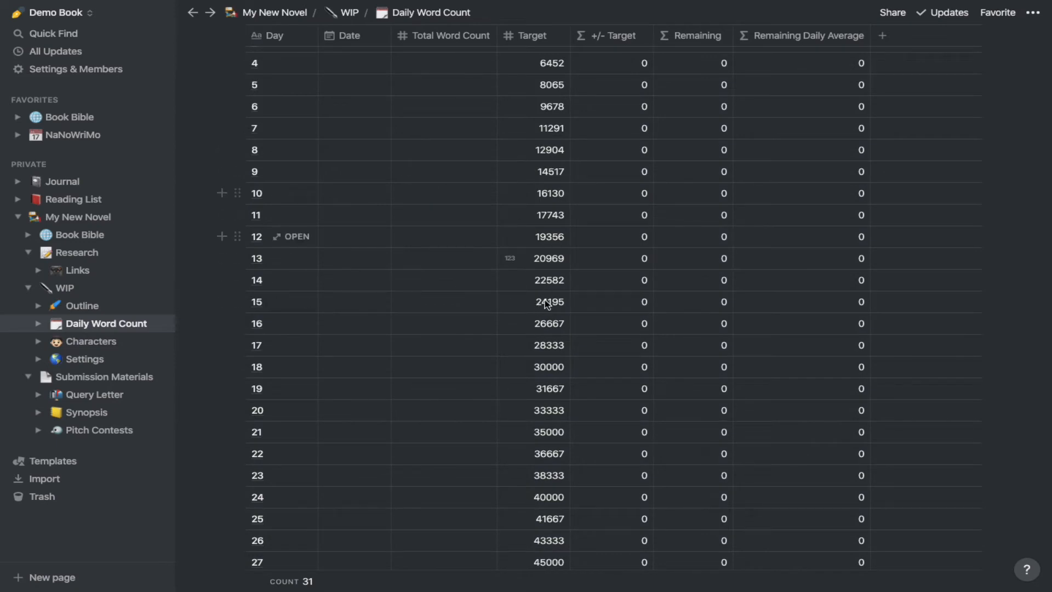
pyautogui.scroll(-1, 545, 219)
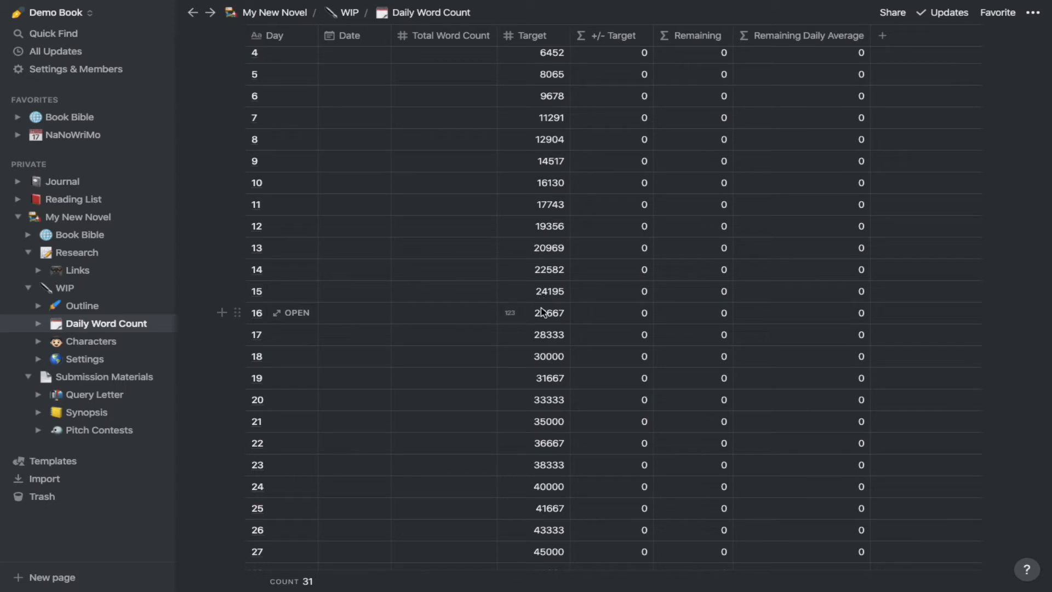
pyautogui.scroll(5, 546, 310)
pyautogui.scroll(1, 543, 242)
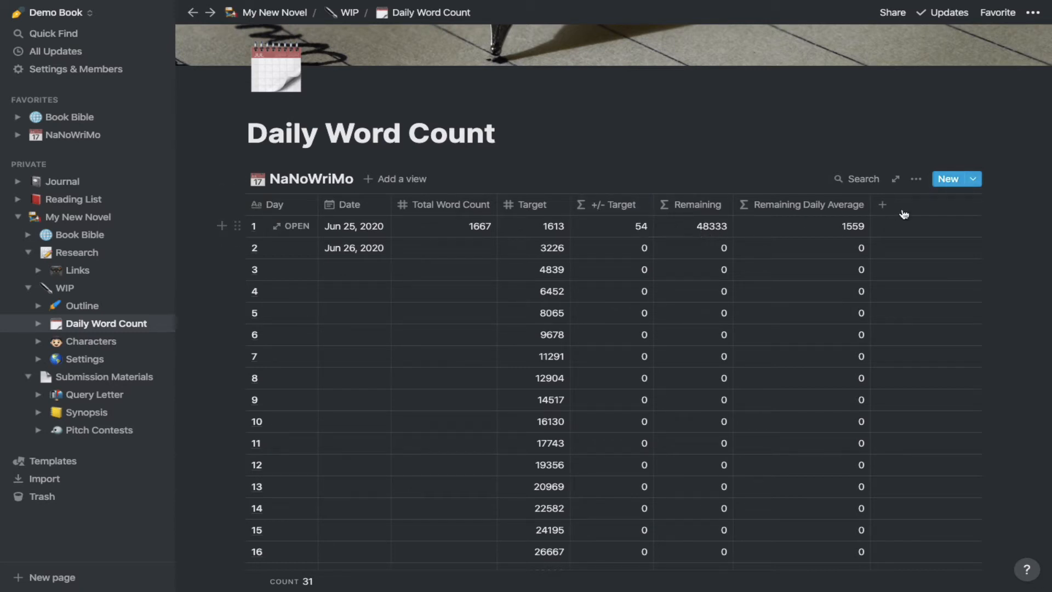
# View the formula behind the Remaining column and close it without changes
pyautogui.click(693, 204)
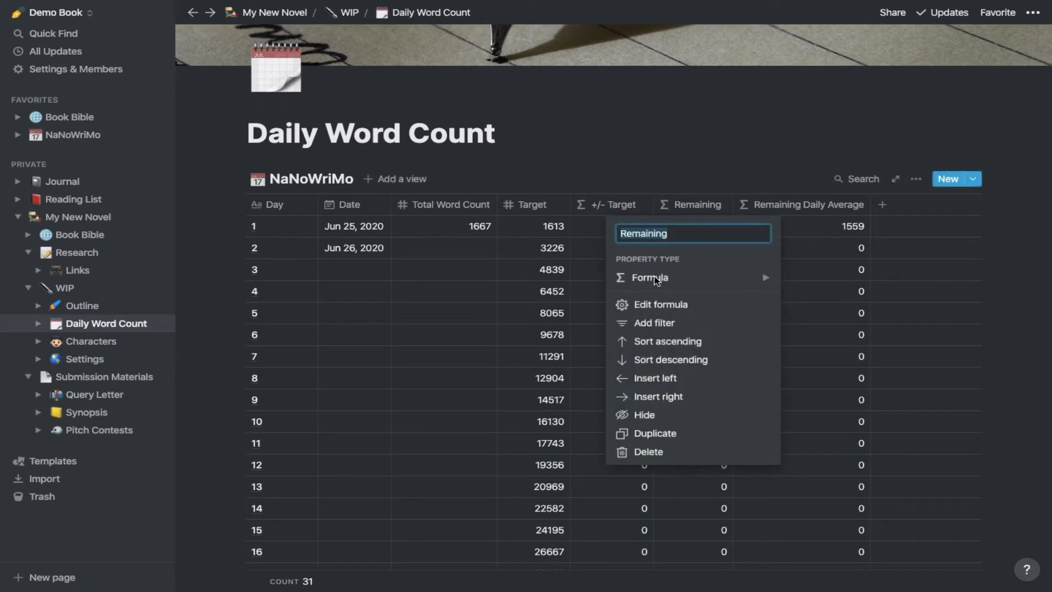
pyautogui.click(659, 305)
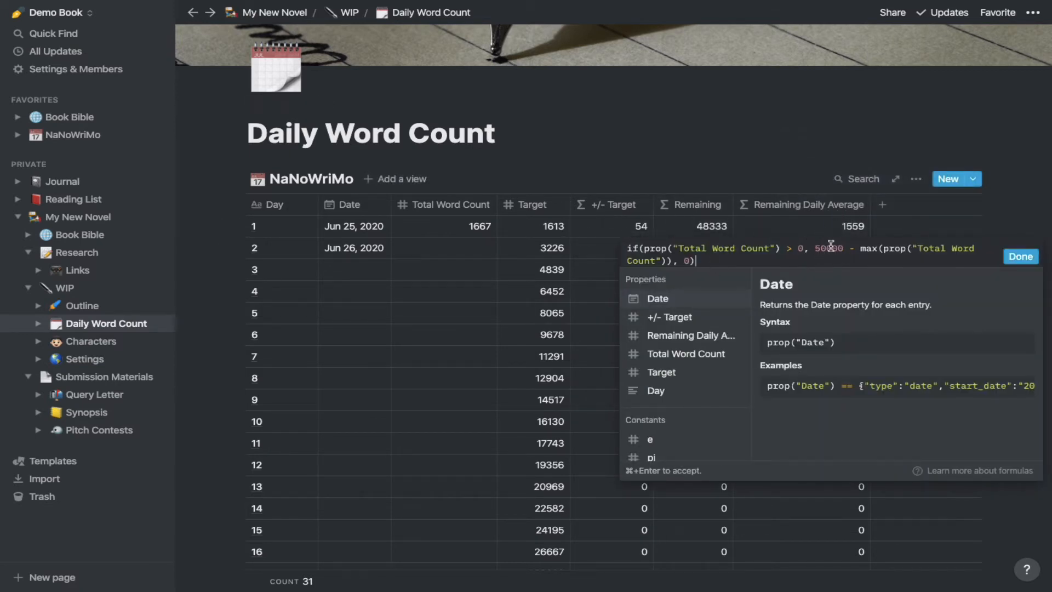
pyautogui.click(735, 166)
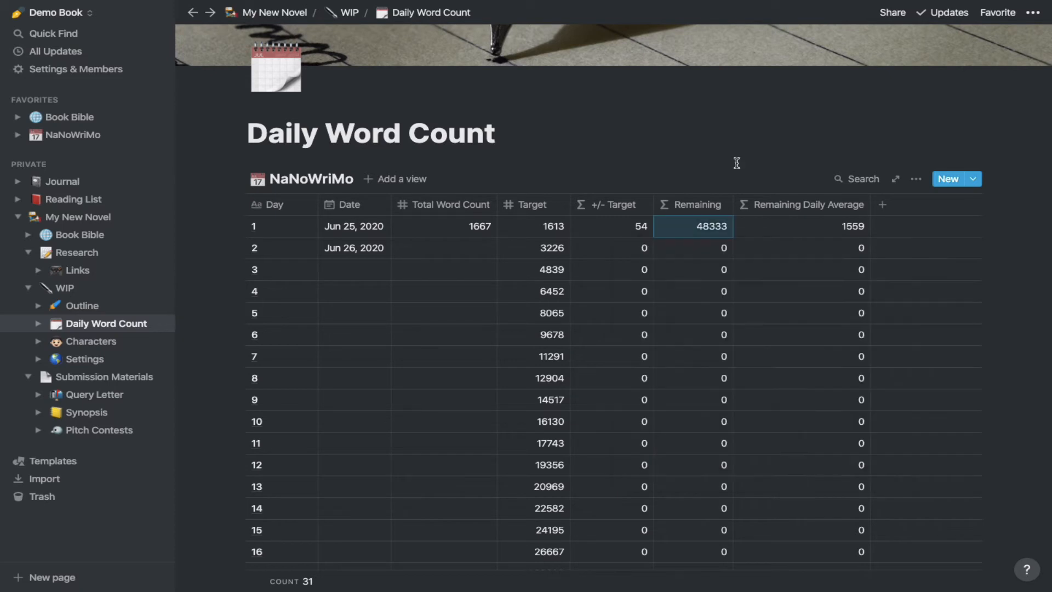
pyautogui.click(709, 204)
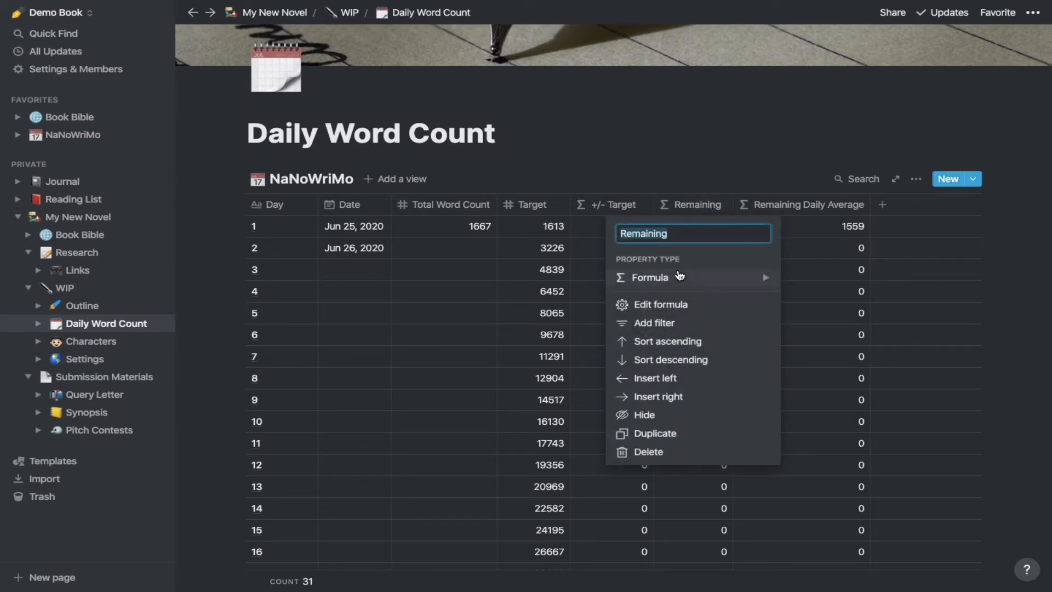
pyautogui.click(666, 305)
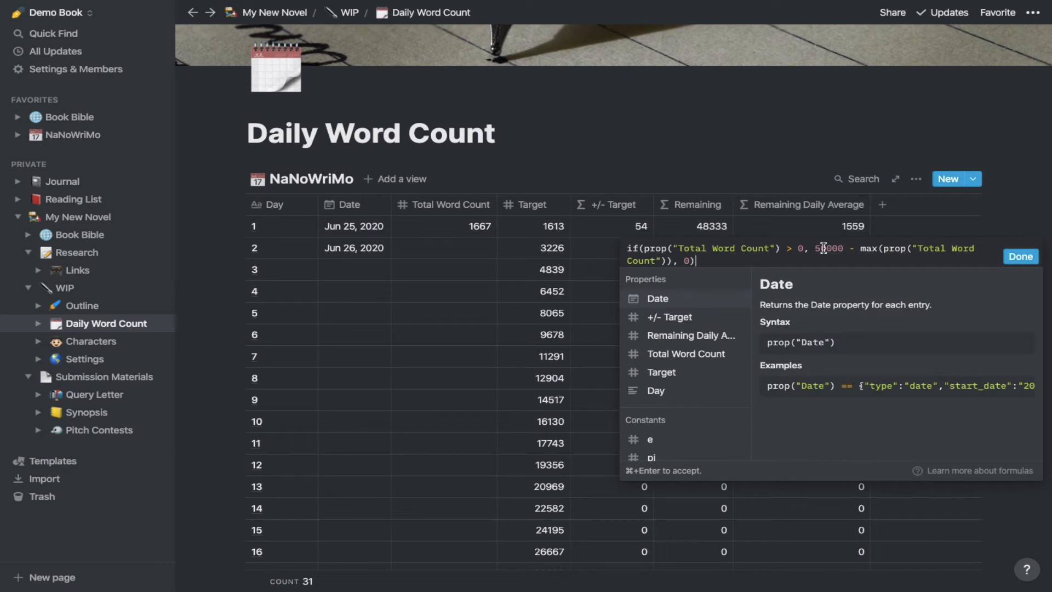
pyautogui.click(756, 134)
# Set the date of the day 1 row to July 1, 2020
pyautogui.scroll(-3, 546, 329)
pyautogui.scroll(-2, 545, 329)
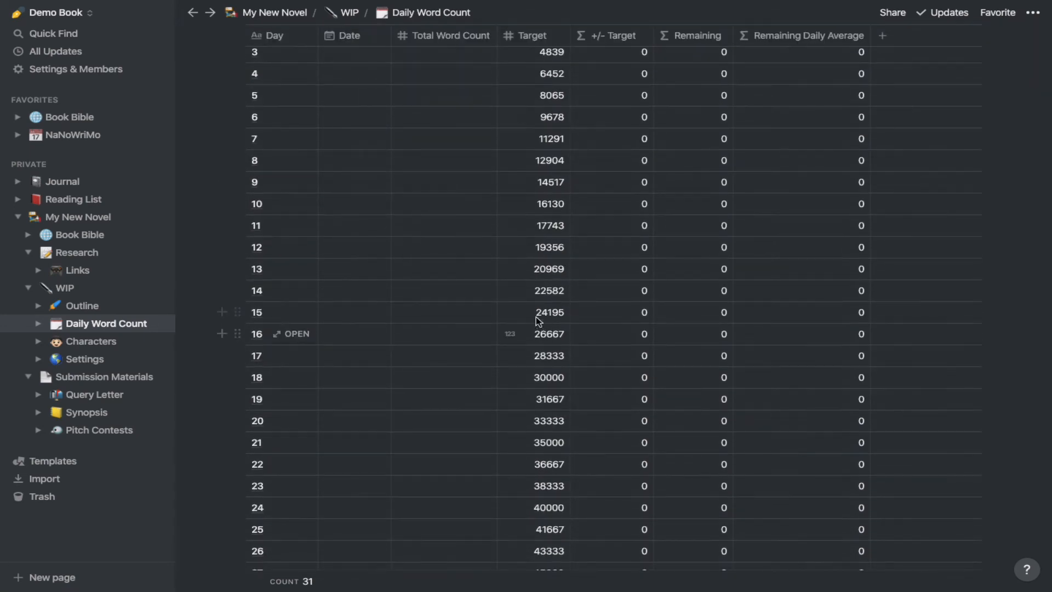
pyautogui.scroll(-2, 513, 442)
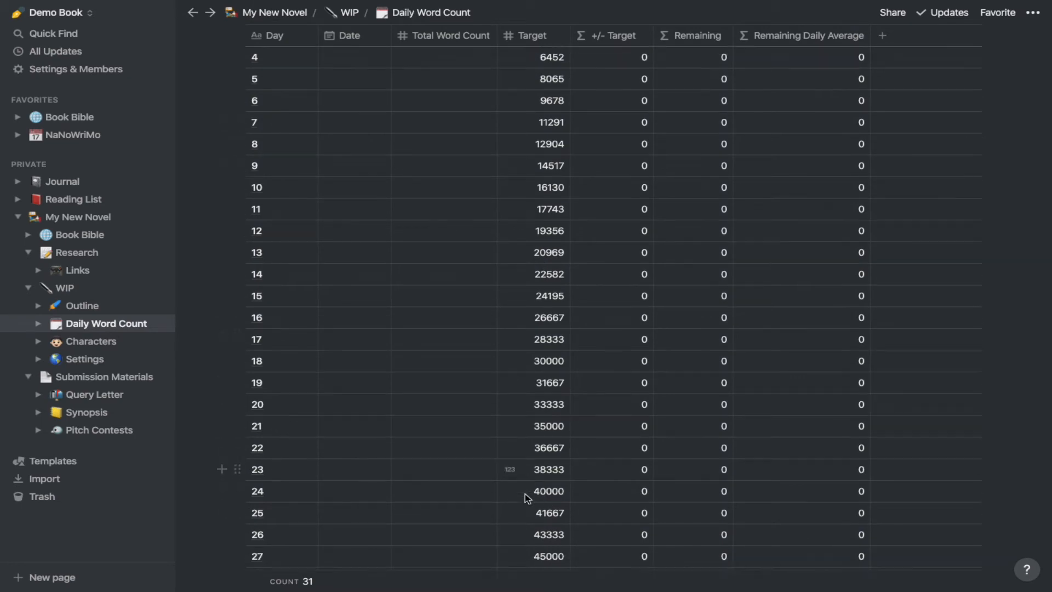
pyautogui.scroll(10, 558, 383)
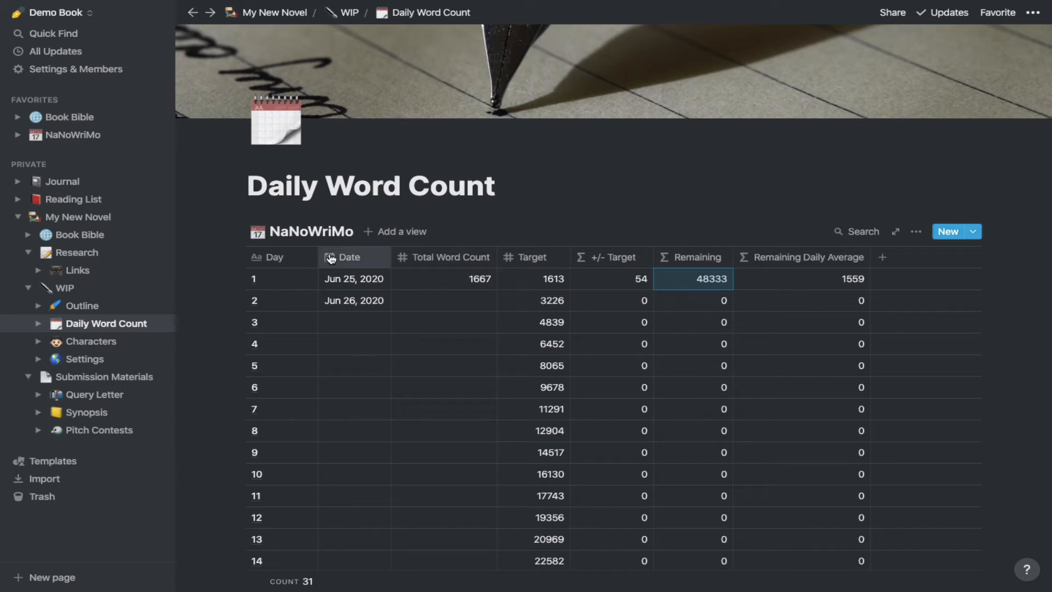
pyautogui.click(341, 283)
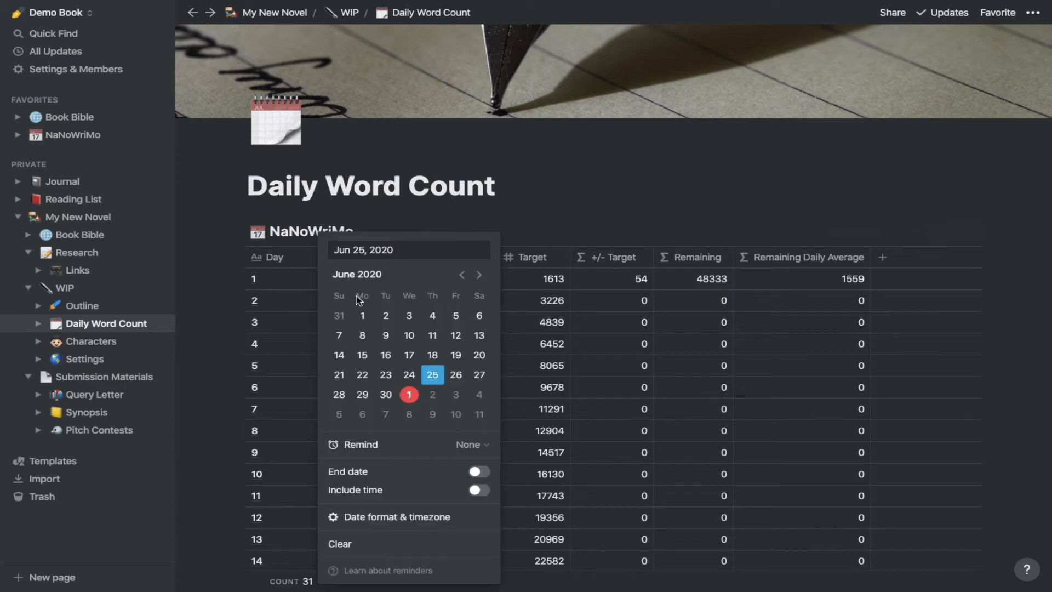
pyautogui.click(410, 395)
pyautogui.click(459, 203)
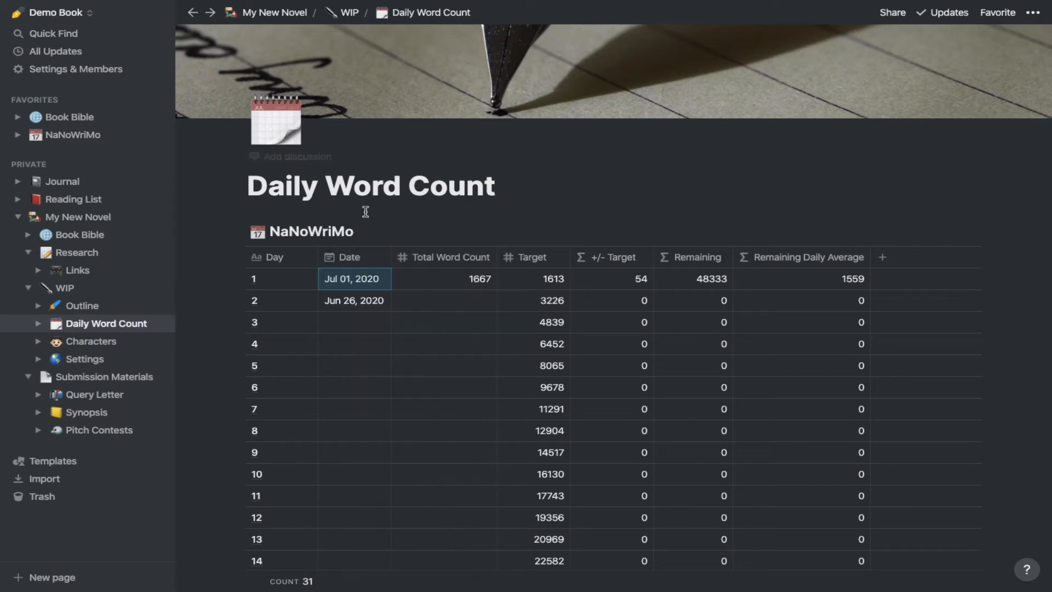
# Clear the total word count in the day 1 row
pyautogui.click(476, 282)
pyautogui.press('BackSpace')
pyautogui.press('BackSpace')
pyautogui.press('BackSpace')
pyautogui.press('BackSpace')
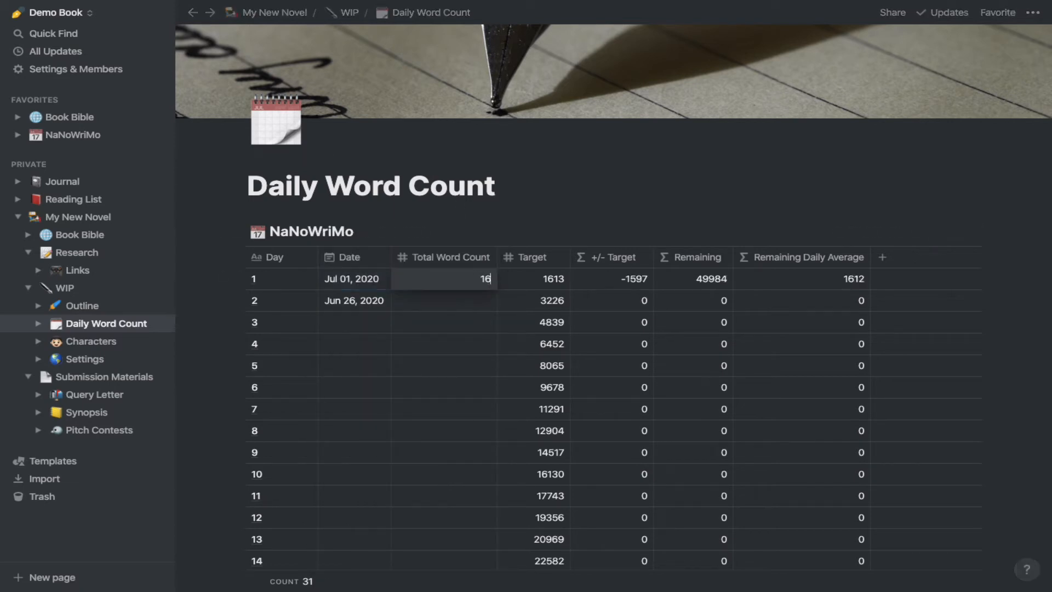
pyautogui.press('Escape')
# Clear the date in the day 2 row
pyautogui.press('Left')
pyautogui.press('Down')
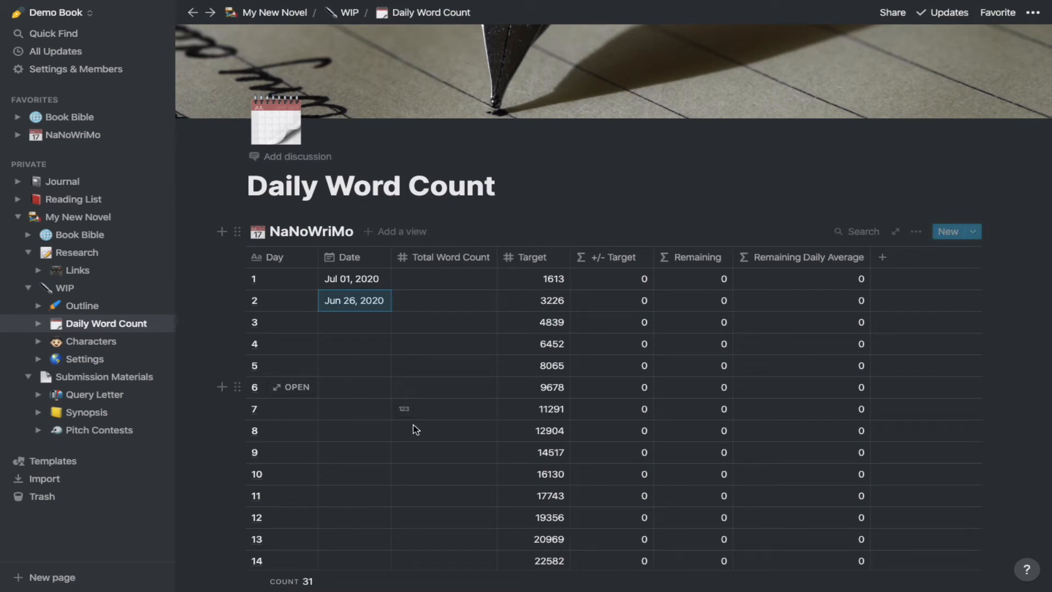
pyautogui.press('BackSpace')
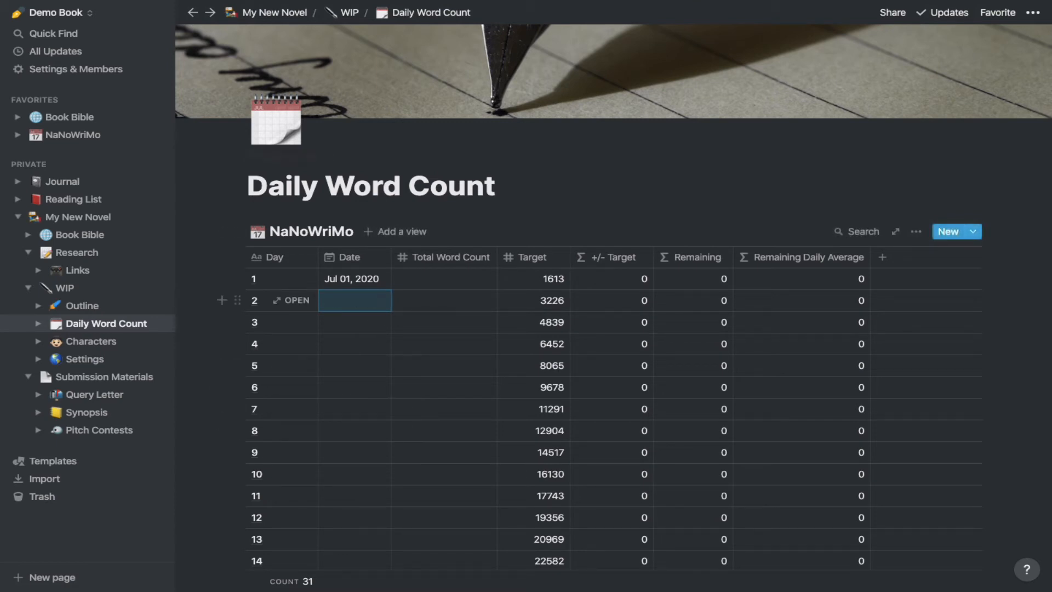
pyautogui.click(496, 188)
# Look over the remaining days of the word count table, and open the Query Letter page to view its text
pyautogui.scroll(-3, 609, 378)
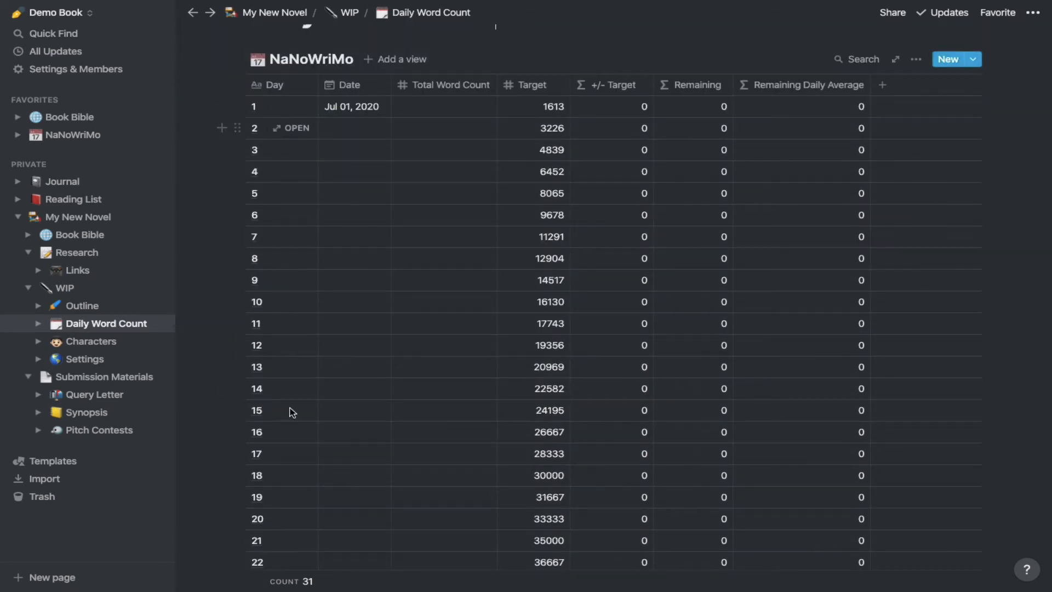
pyautogui.scroll(-3, 293, 415)
pyautogui.scroll(-4, 293, 415)
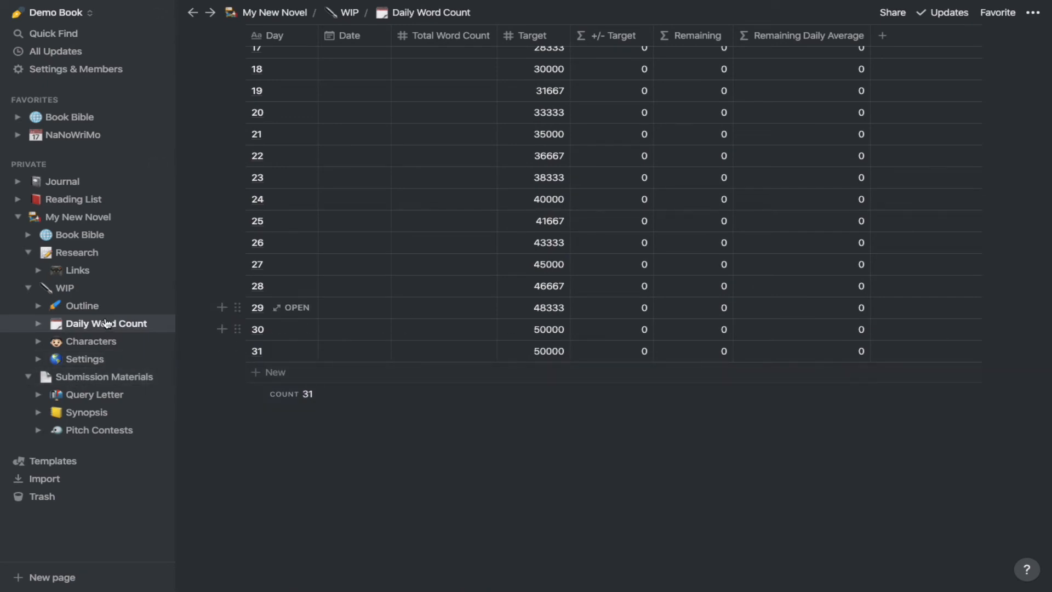
pyautogui.click(69, 394)
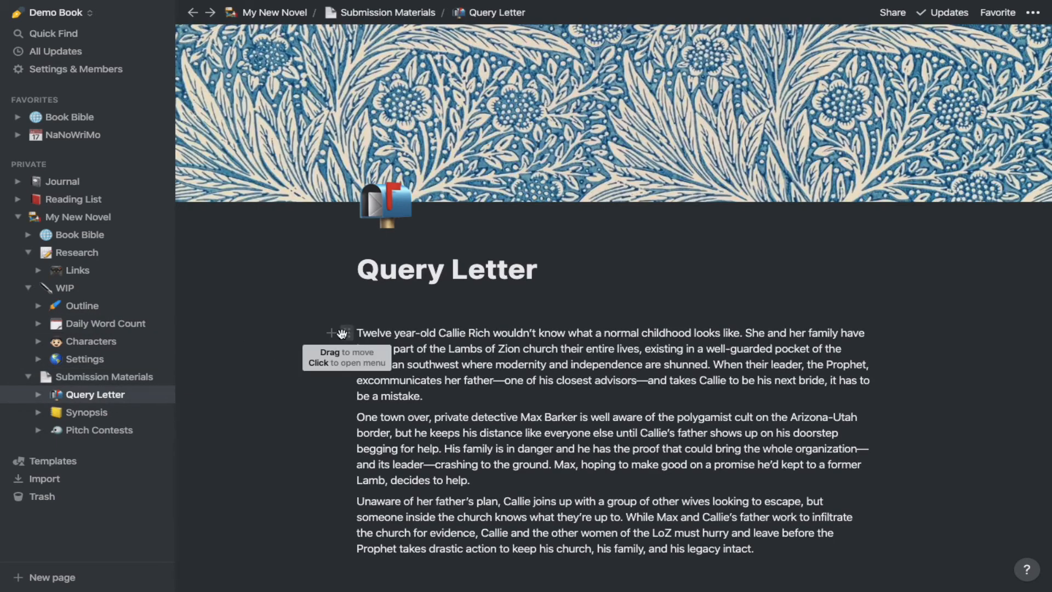
pyautogui.scroll(-3, 395, 307)
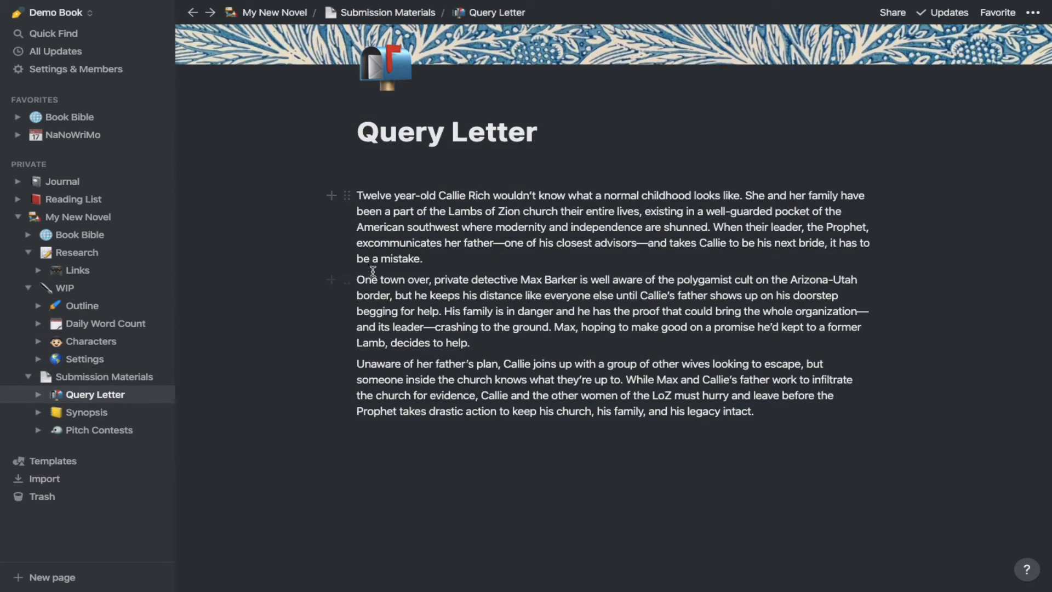
pyautogui.scroll(-1, 437, 330)
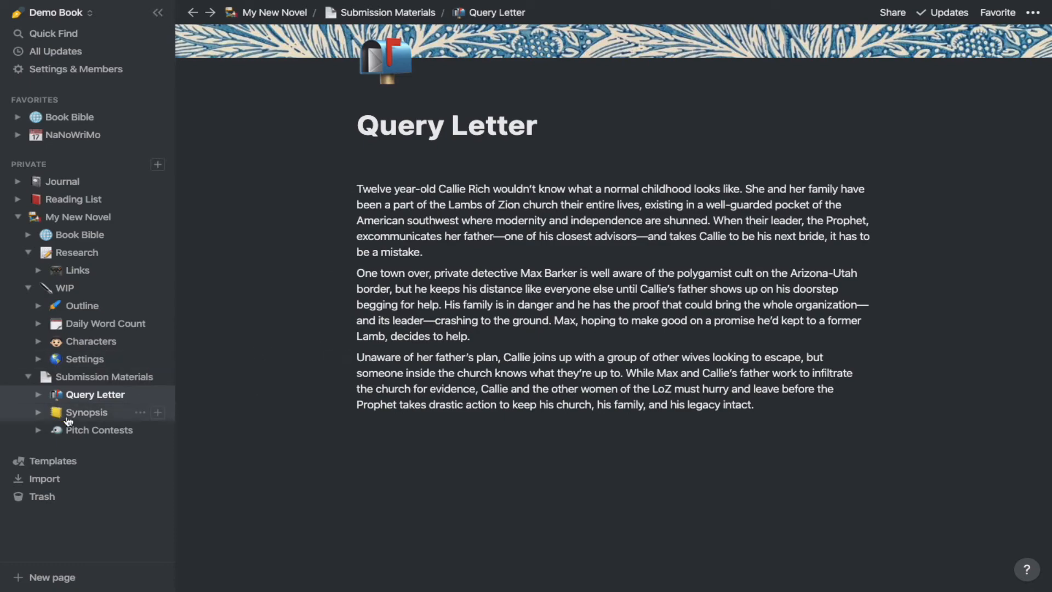
# Open the Synopsis page under Submission Materials and skim through its text
pyautogui.click(88, 412)
pyautogui.scroll(-10, 457, 325)
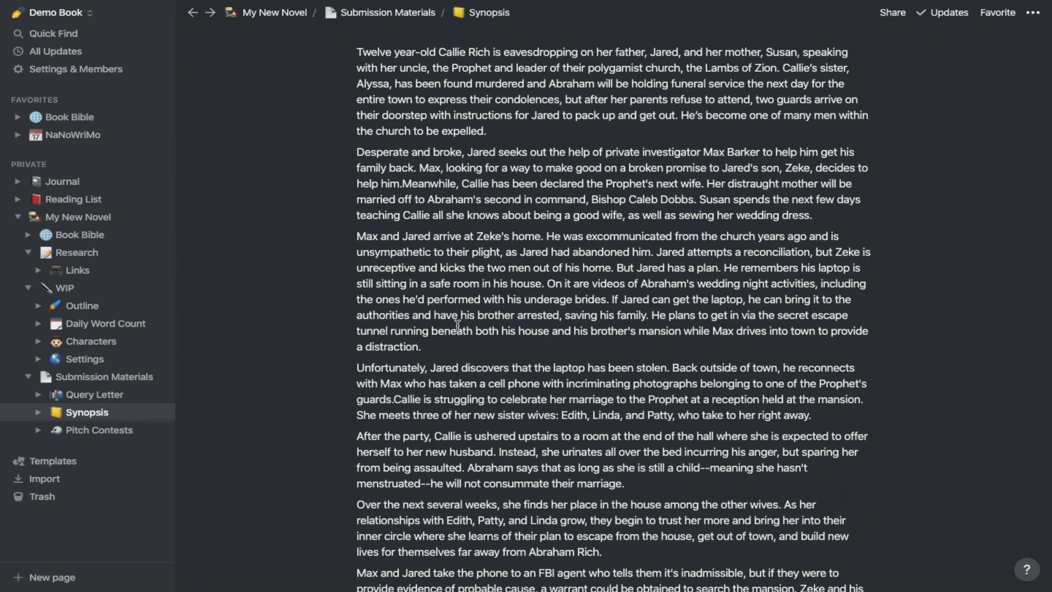
pyautogui.scroll(-2, 457, 325)
pyautogui.scroll(12, 458, 325)
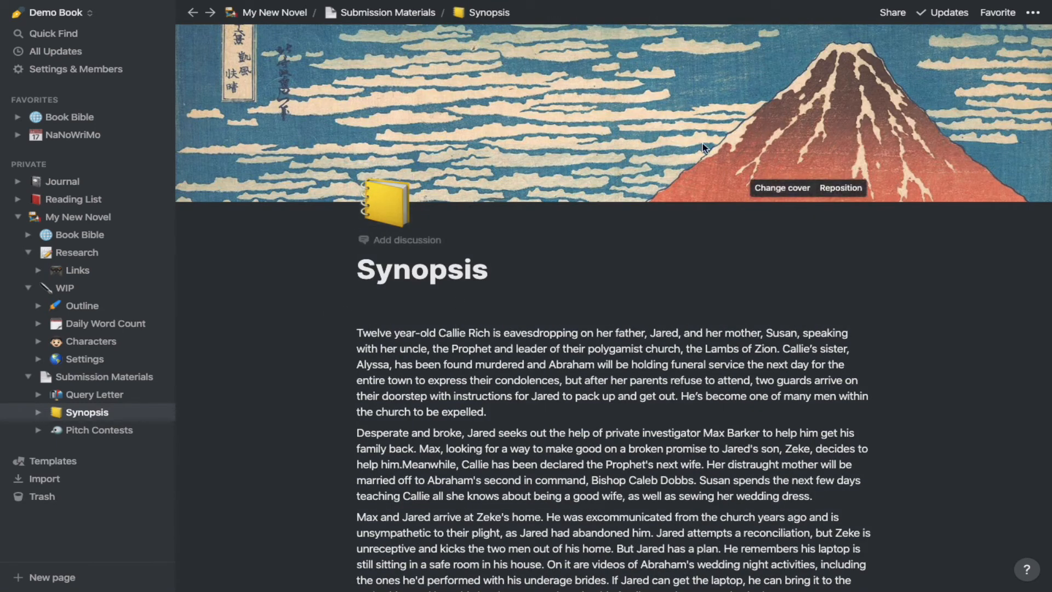
# Open the Pitch Contests page and expand the #PitMad toggle to view its pitches
pyautogui.click(85, 431)
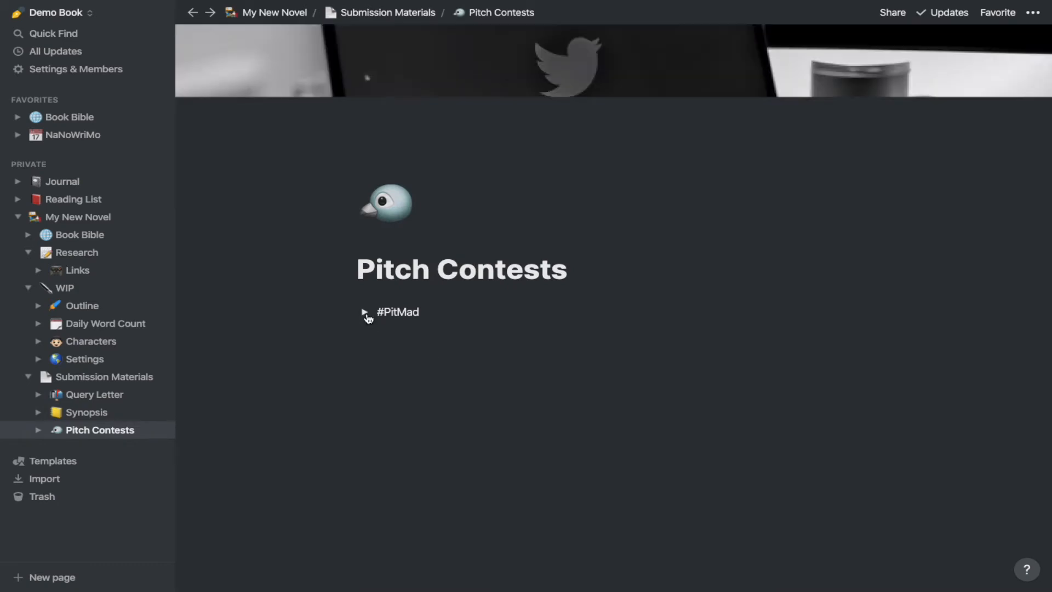
pyautogui.click(364, 312)
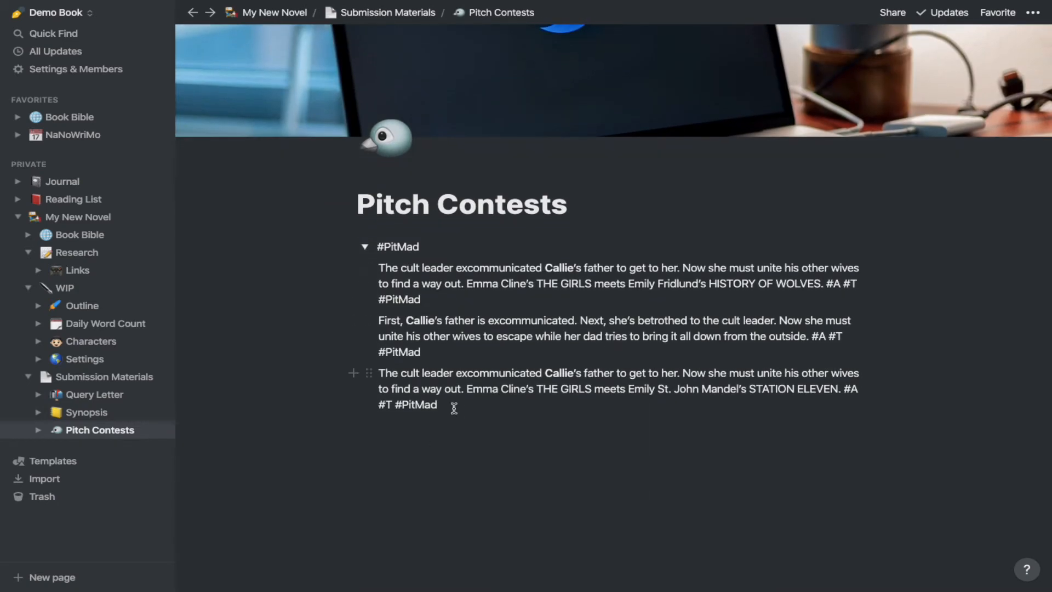
# Add an unindented line below the last #PitMad pitch and bring up the block commands there
pyautogui.click(454, 408)
pyautogui.press('Return')
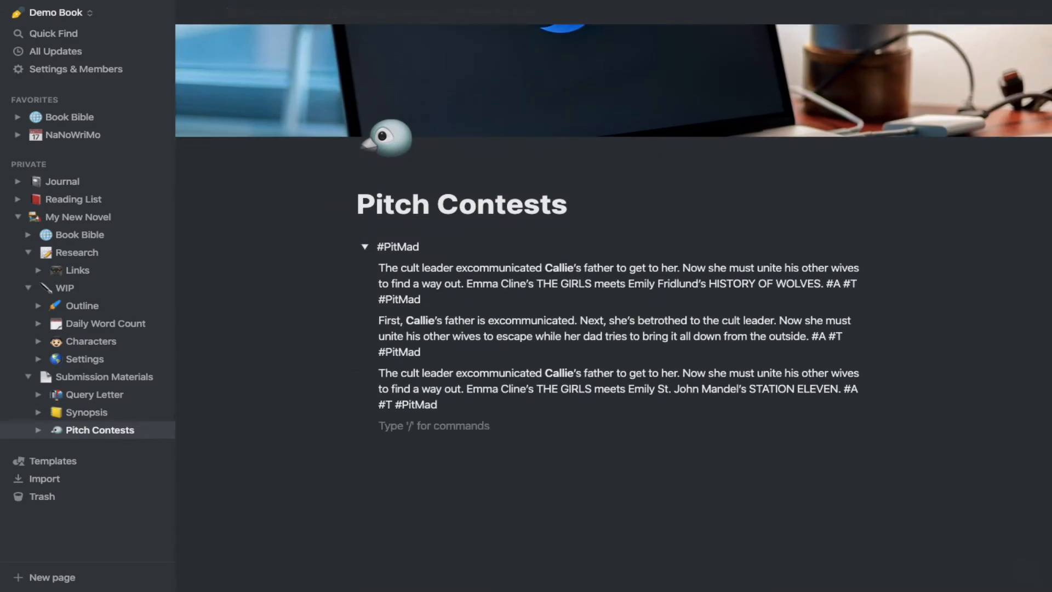
pyautogui.hotkey('shift', 'Tab')
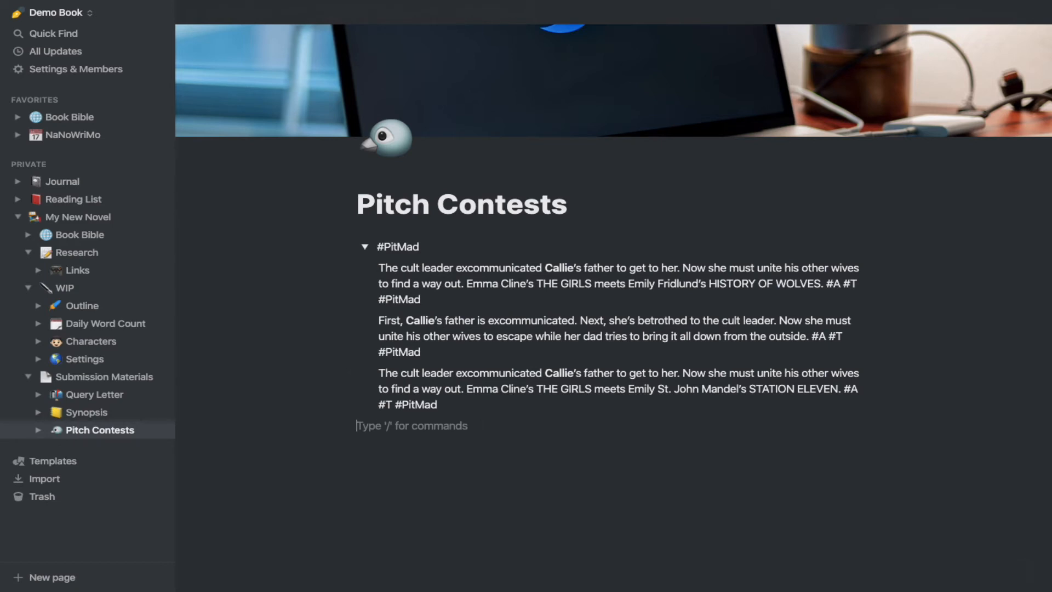
pyautogui.write('/')
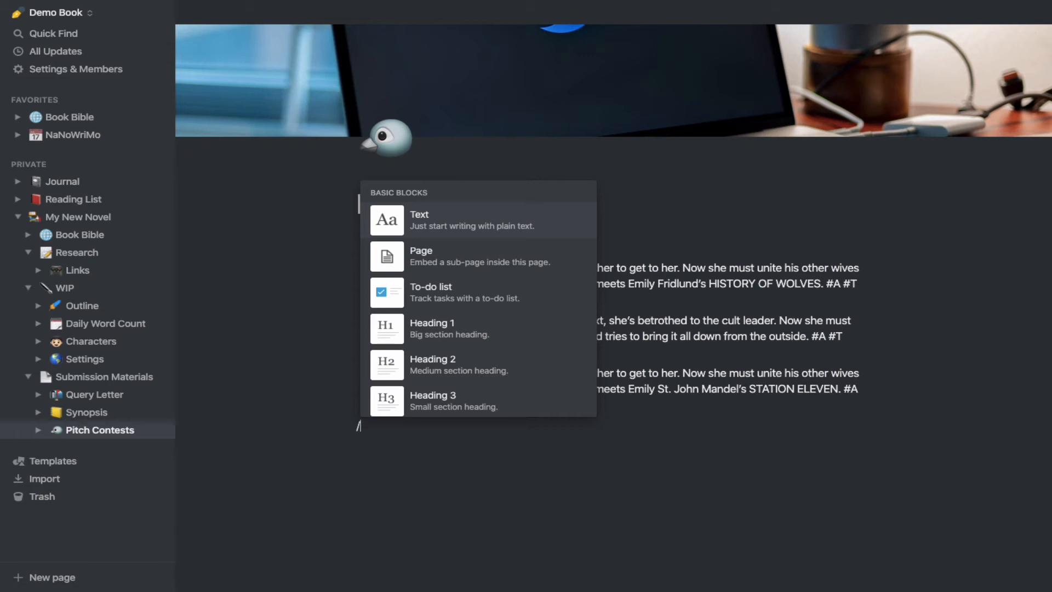
pyautogui.write('togg')
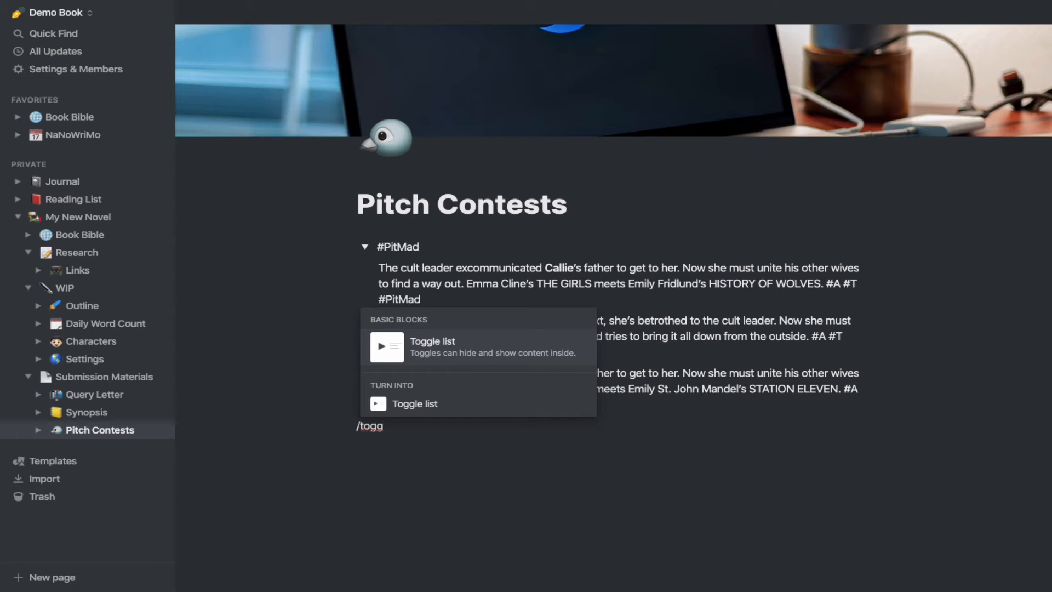
pyautogui.press('BackSpace')
pyautogui.press('BackSpace')
pyautogui.press('BackSpace')
pyautogui.press('BackSpace')
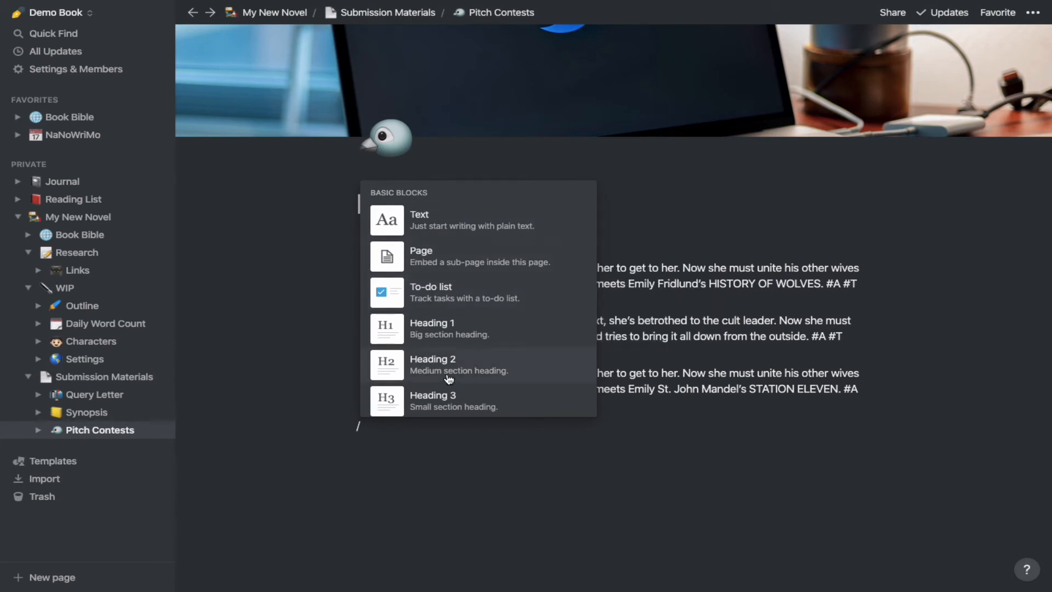
# Add a to-do reading "Add new pitch contest section" below the #PitMad pitches and mark it complete
pyautogui.click(435, 291)
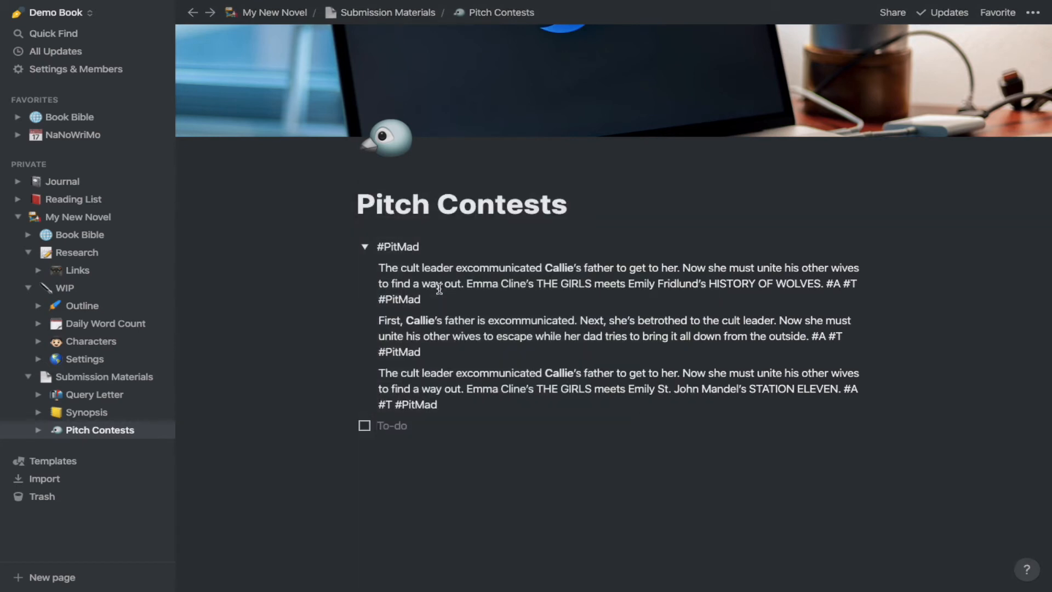
pyautogui.write('Add new pitch c')
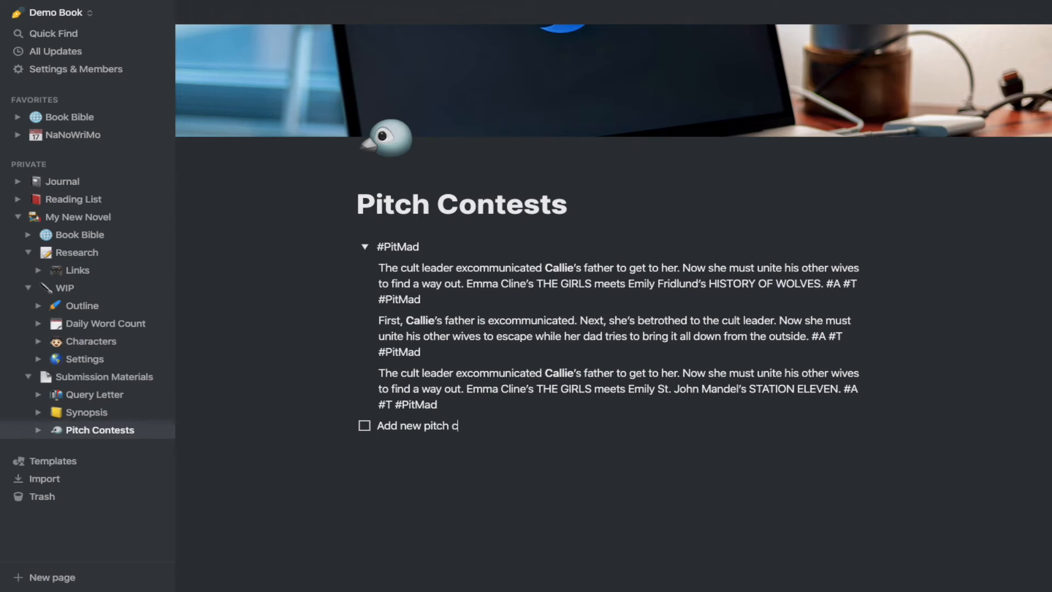
pyautogui.write('ontest section')
pyautogui.press('Return')
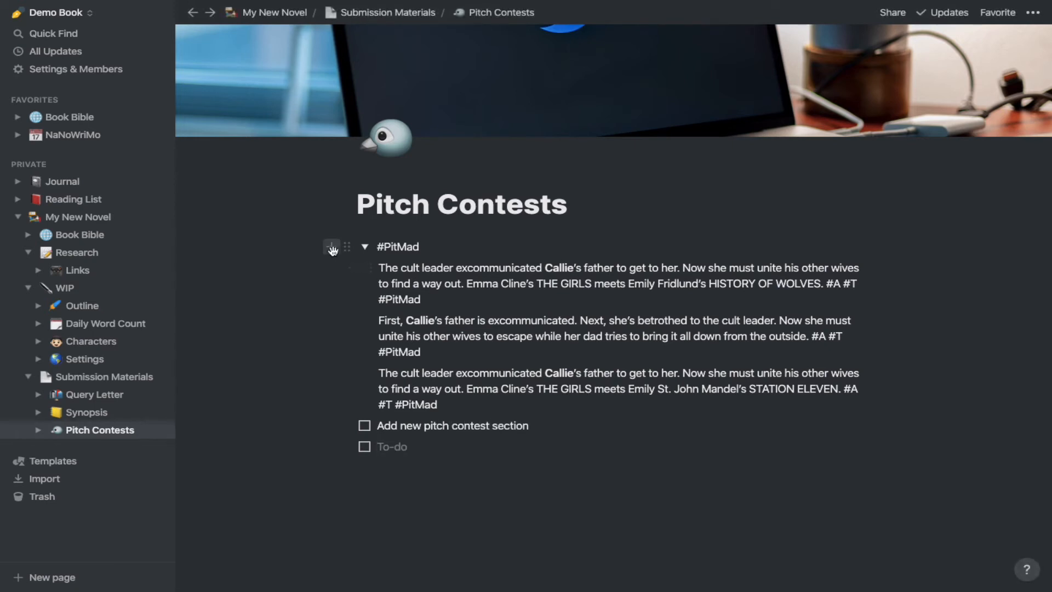
pyautogui.click(364, 426)
# Replace the empty to-do below the completed one with a toggle list and expand it
pyautogui.click(553, 493)
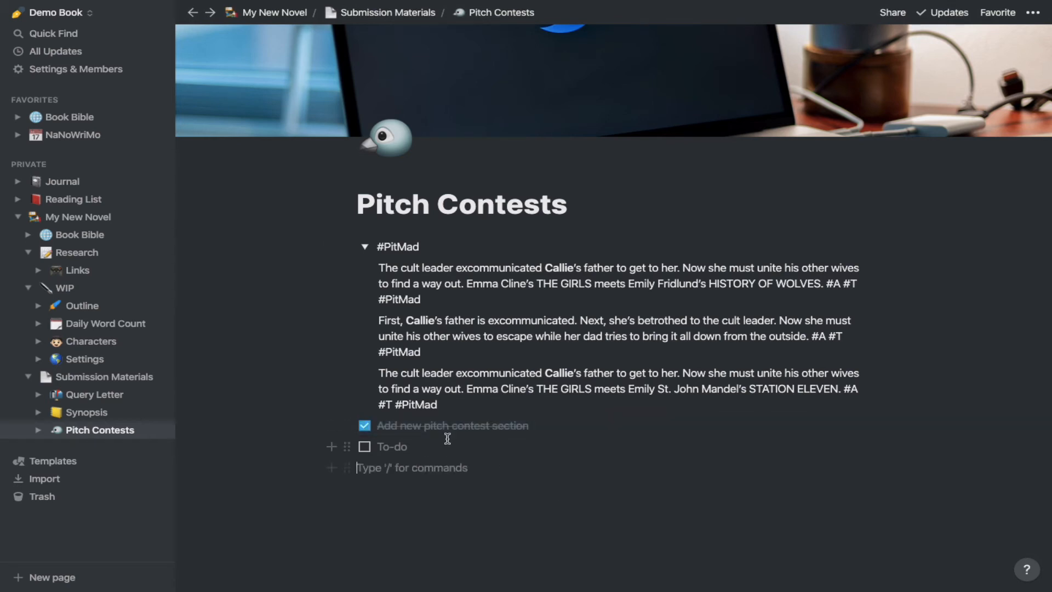
pyautogui.click(447, 446)
pyautogui.press('BackSpace')
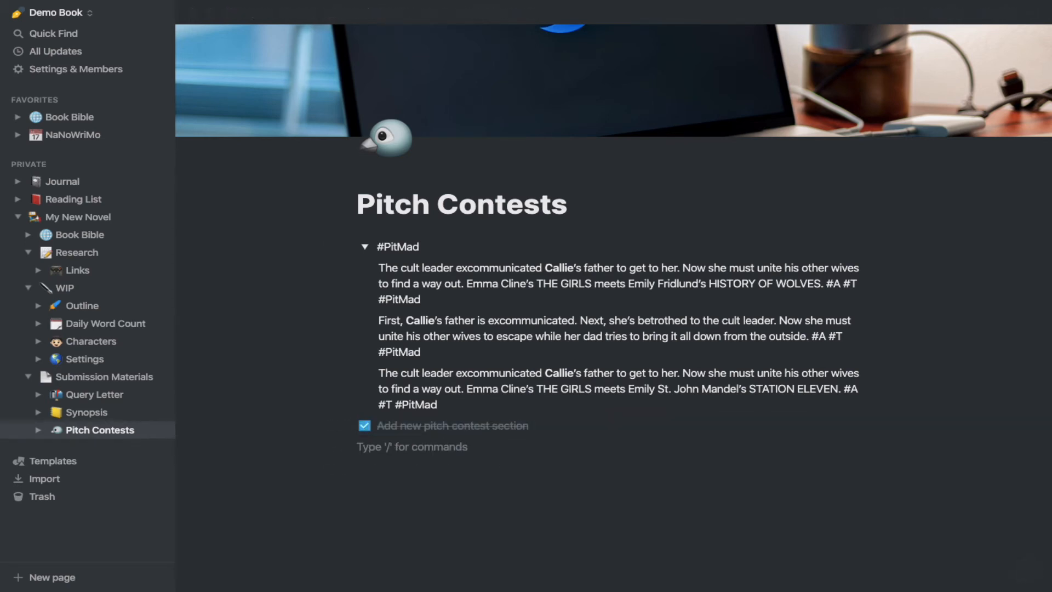
pyautogui.write('/togg')
pyautogui.press('Return')
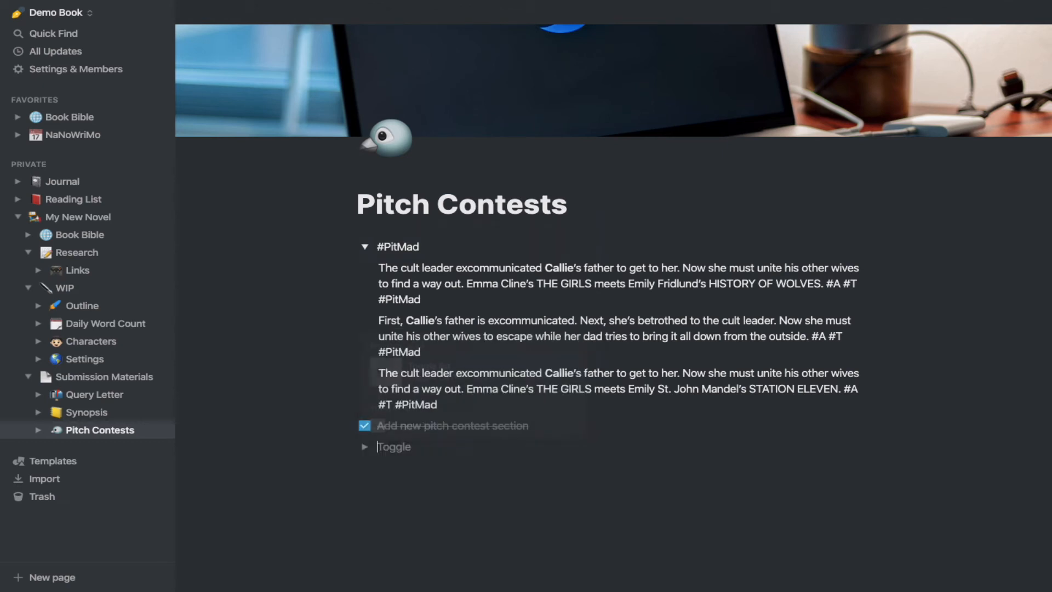
pyautogui.click(366, 447)
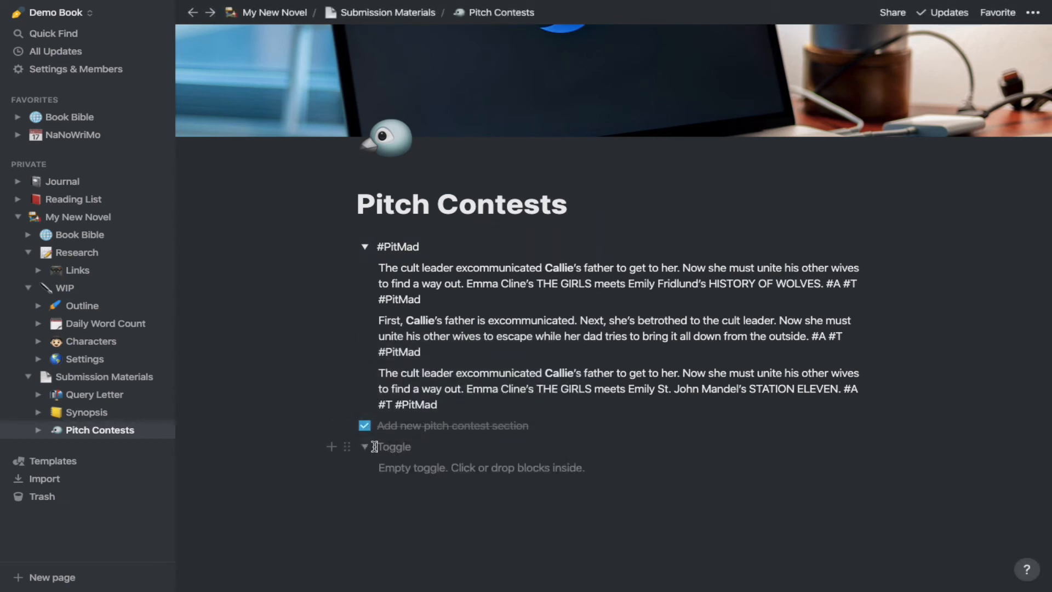
# Title the new toggle "#DVPit" and add the text "My new pitch" inside it
pyautogui.click(400, 466)
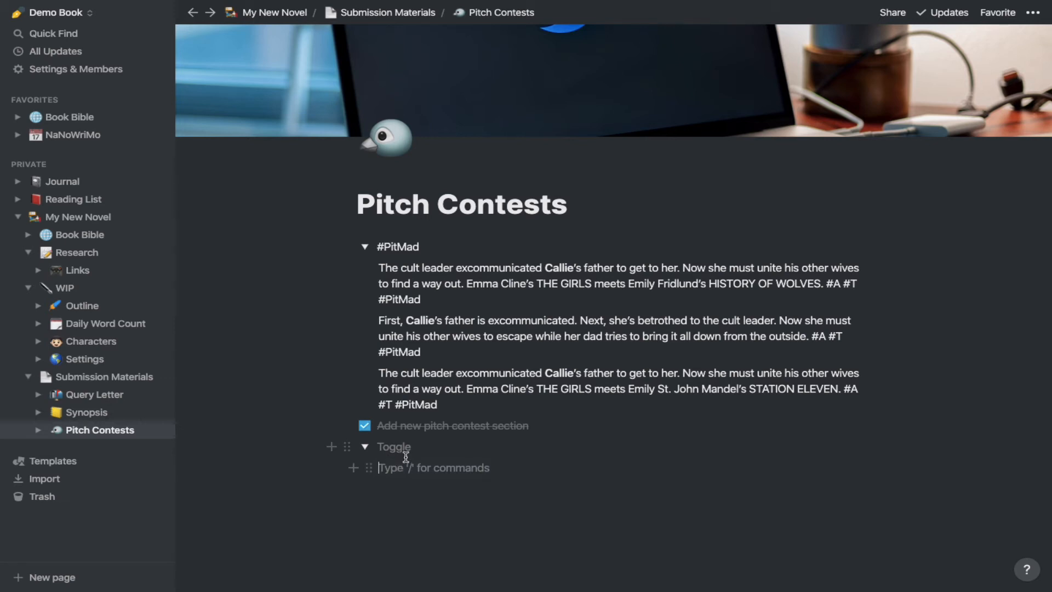
pyautogui.click(405, 448)
pyautogui.write('#DVPit')
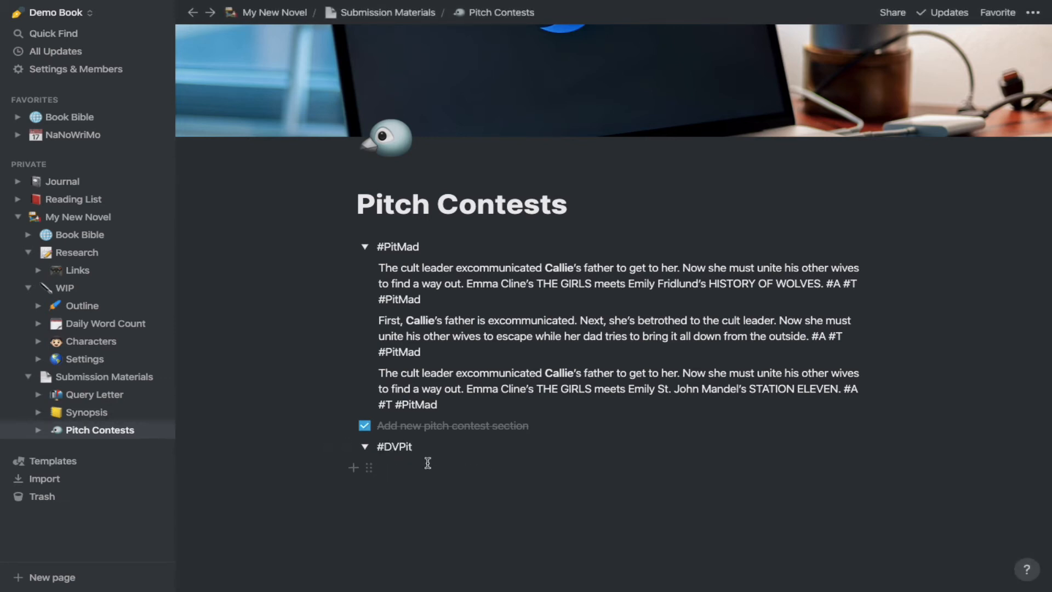
pyautogui.click(426, 463)
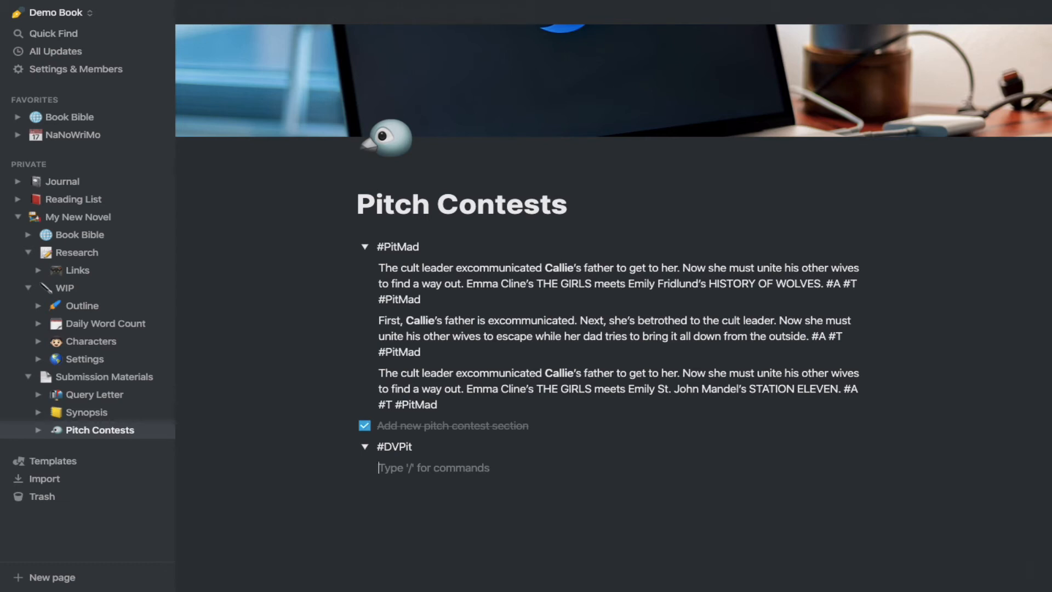
pyautogui.write('My new pitc')
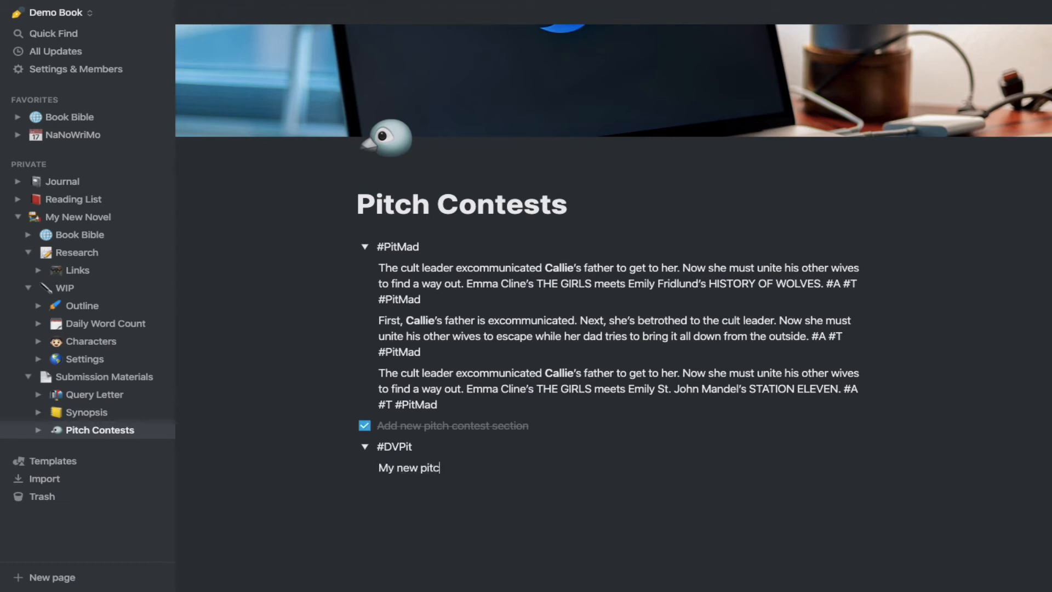
pyautogui.write('h')
# Collapse the #DVPit and #PitMad toggles and delete the completed to-do between them
pyautogui.click(364, 447)
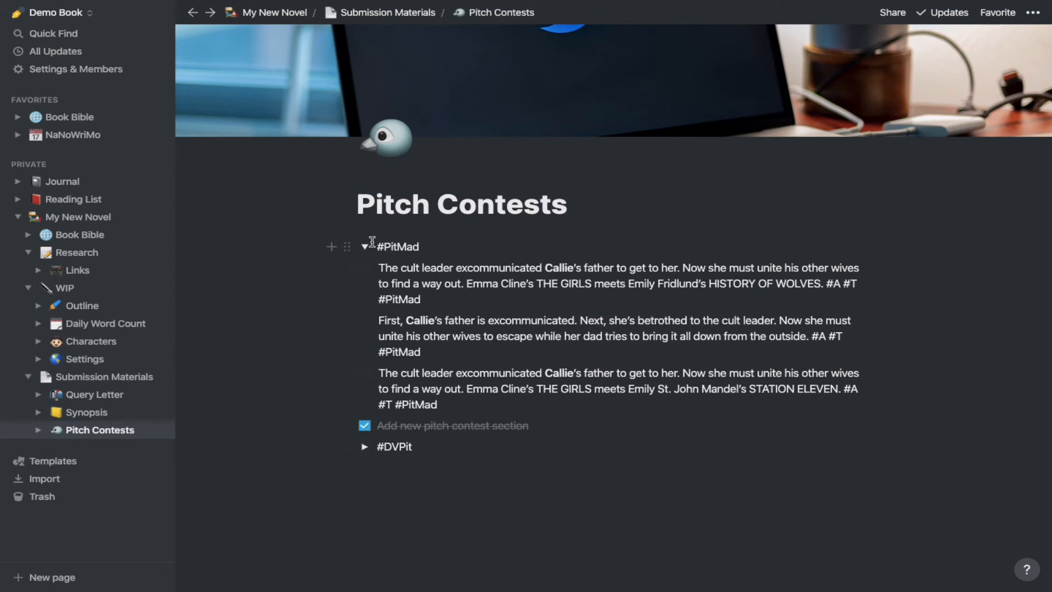
pyautogui.click(366, 246)
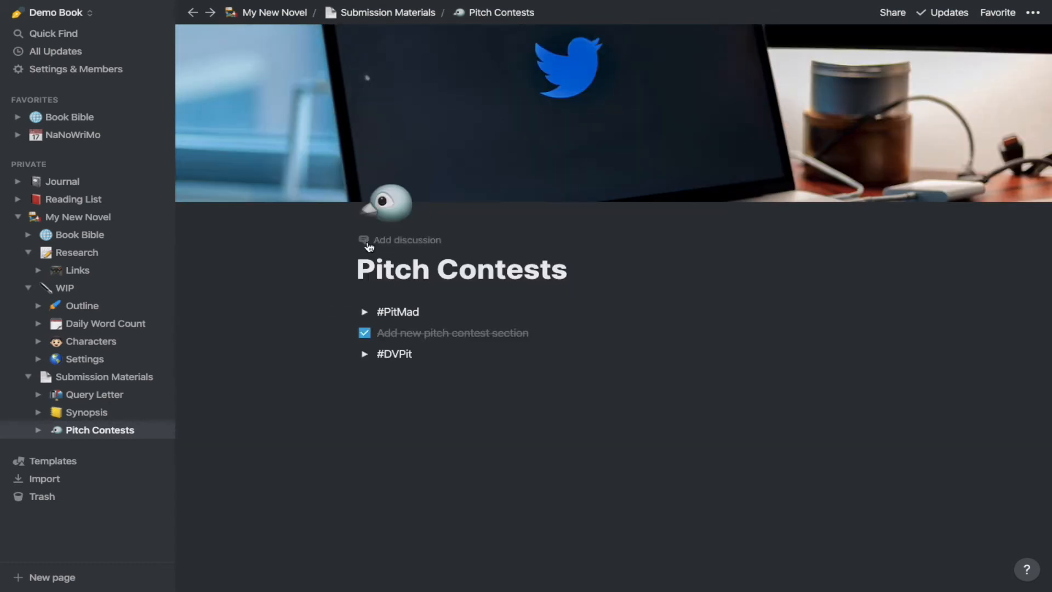
pyautogui.click(346, 334)
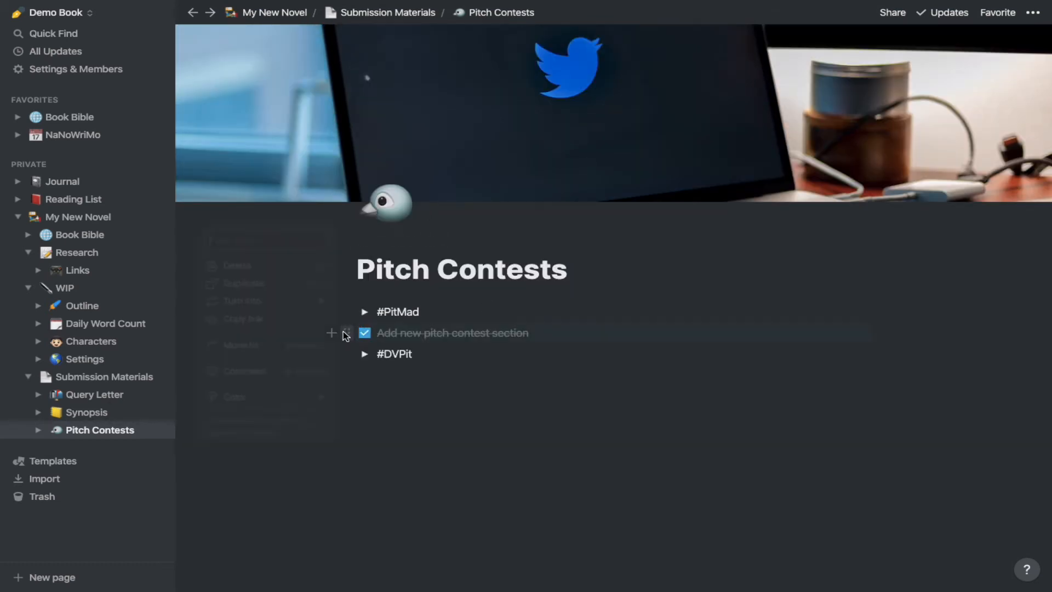
pyautogui.click(237, 263)
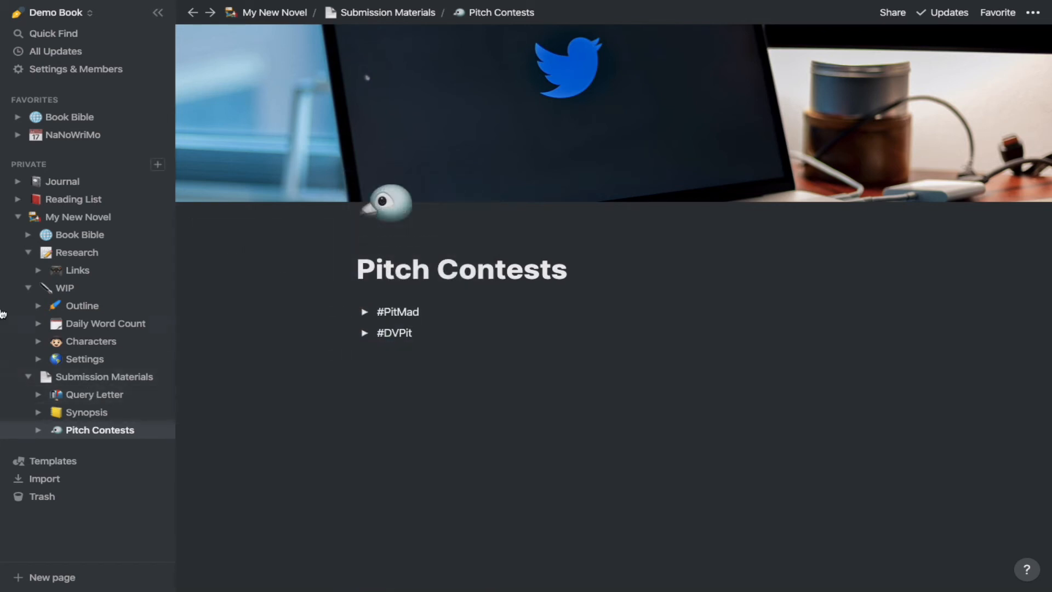
# Open the Book Bible page and look through its Outline and Submission Materials toggles, collapsing each again
pyautogui.click(62, 116)
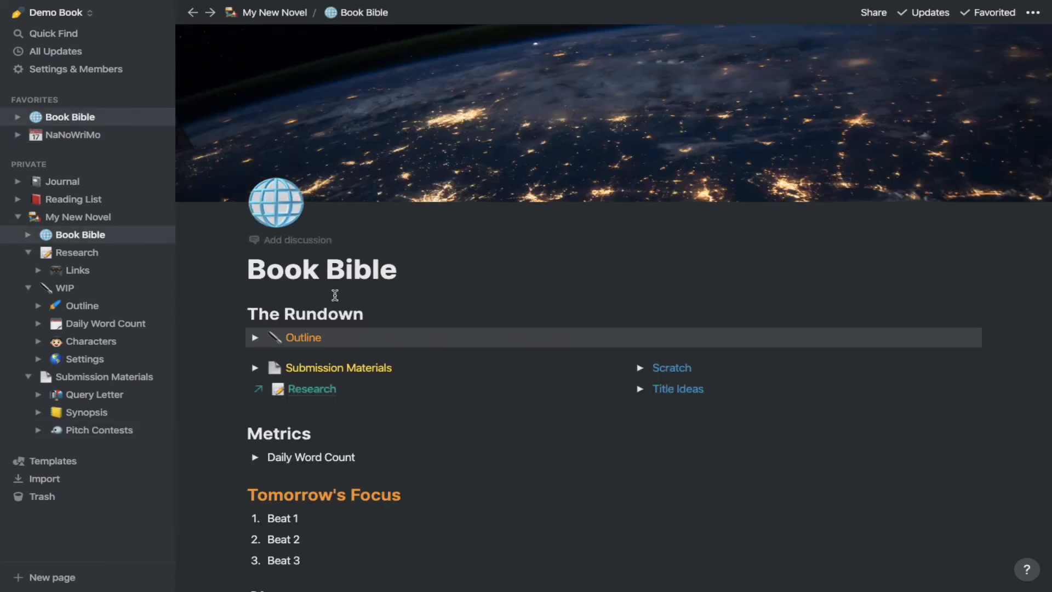
pyautogui.scroll(-3, 335, 296)
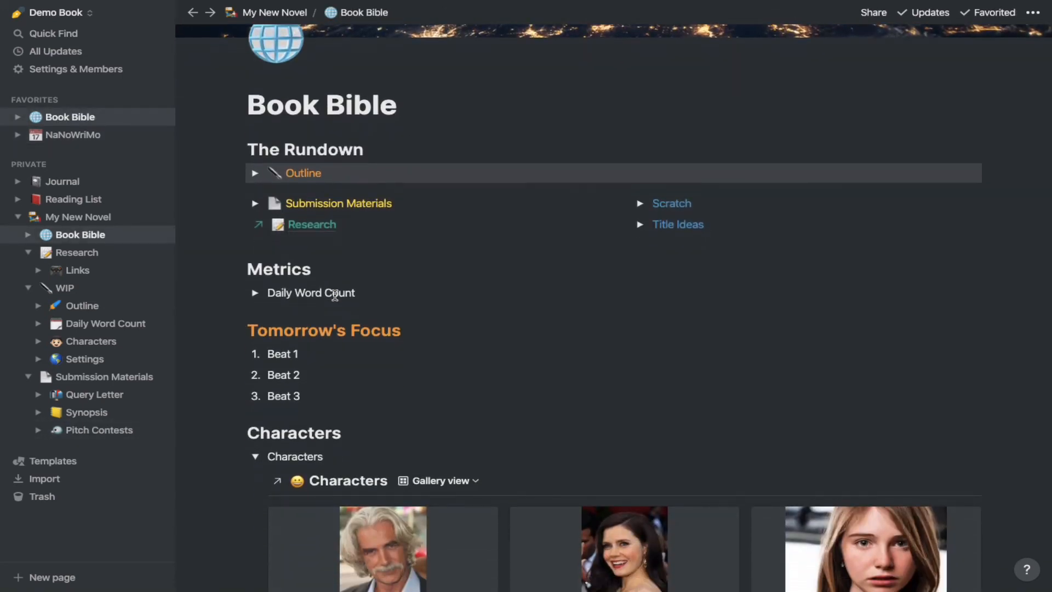
pyautogui.scroll(1, 335, 296)
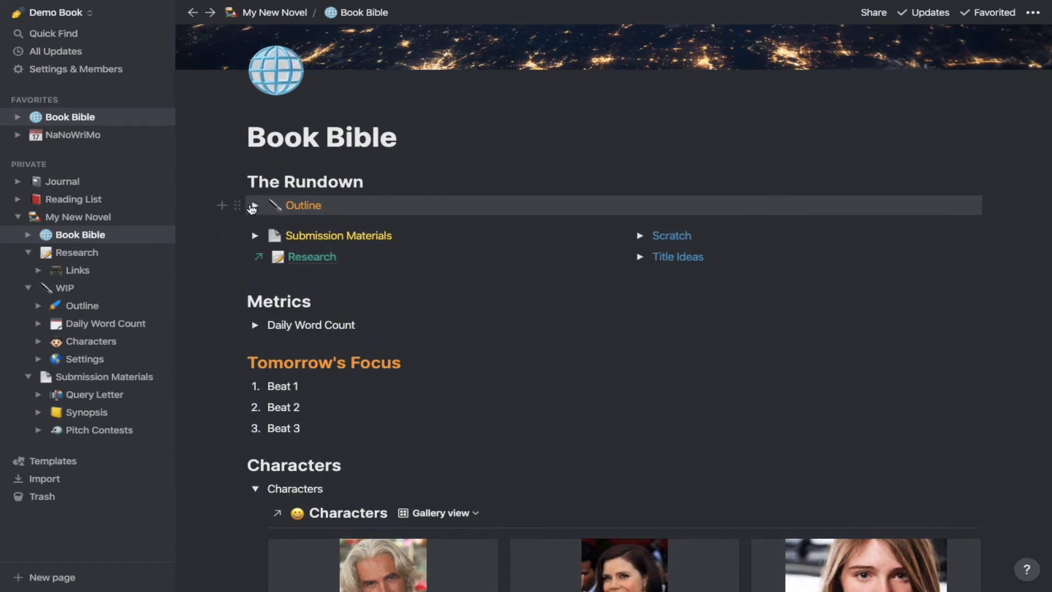
pyautogui.click(306, 211)
pyautogui.scroll(-2, 455, 416)
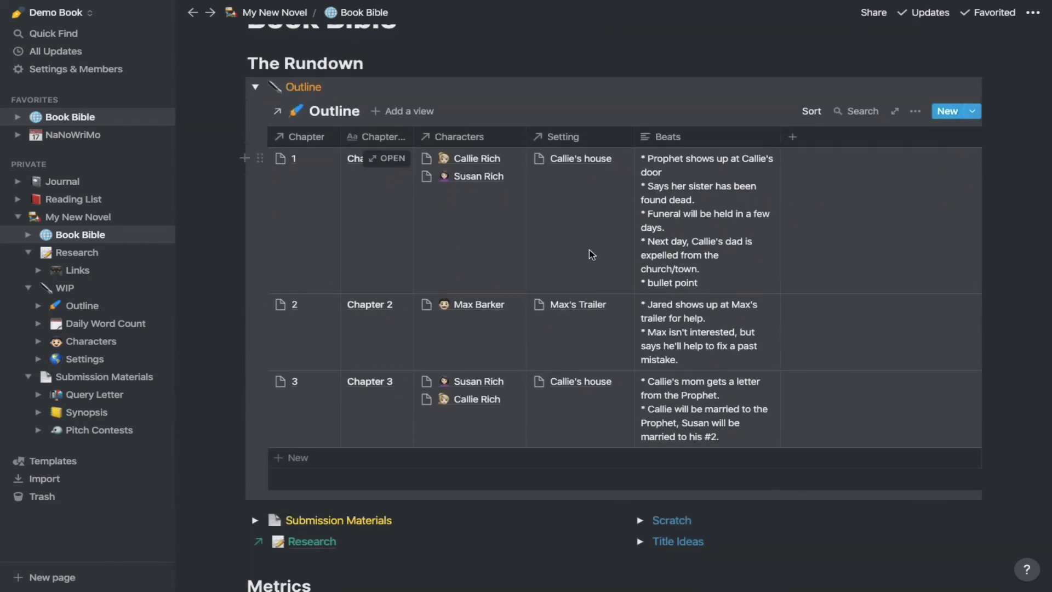
pyautogui.click(255, 88)
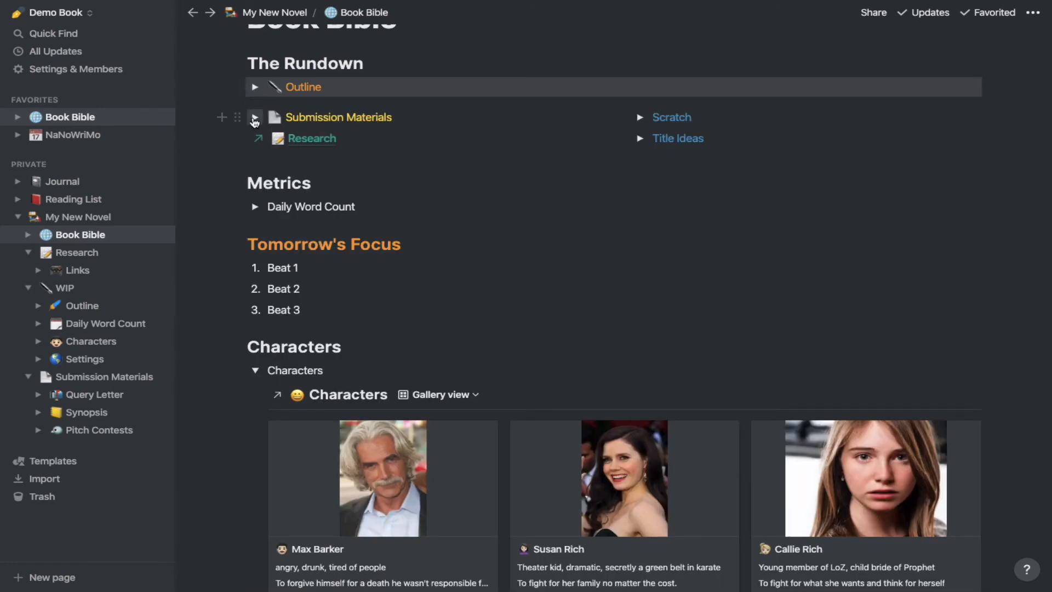
pyautogui.click(255, 119)
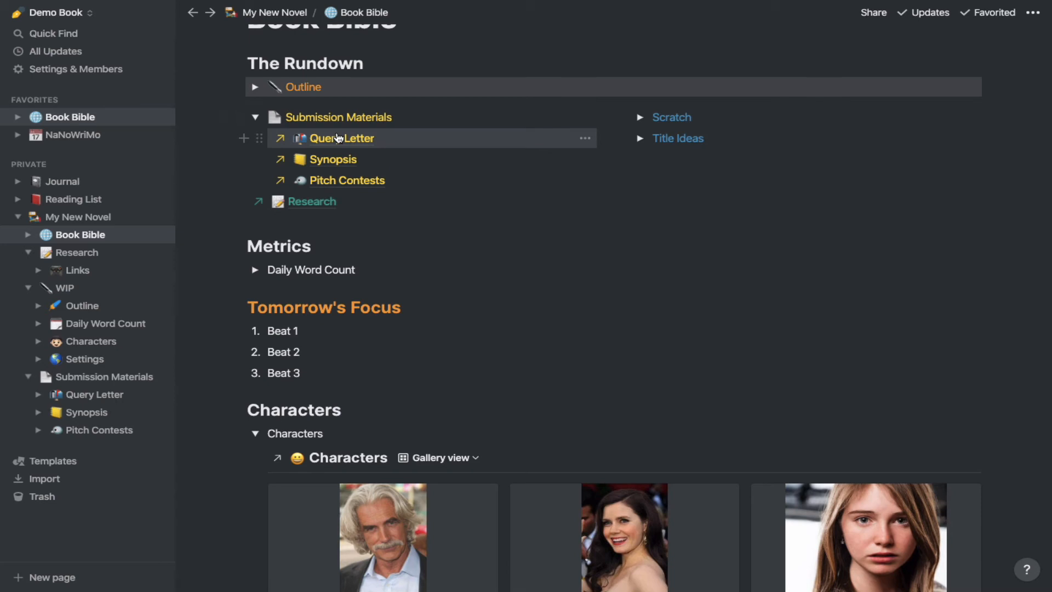
pyautogui.click(254, 117)
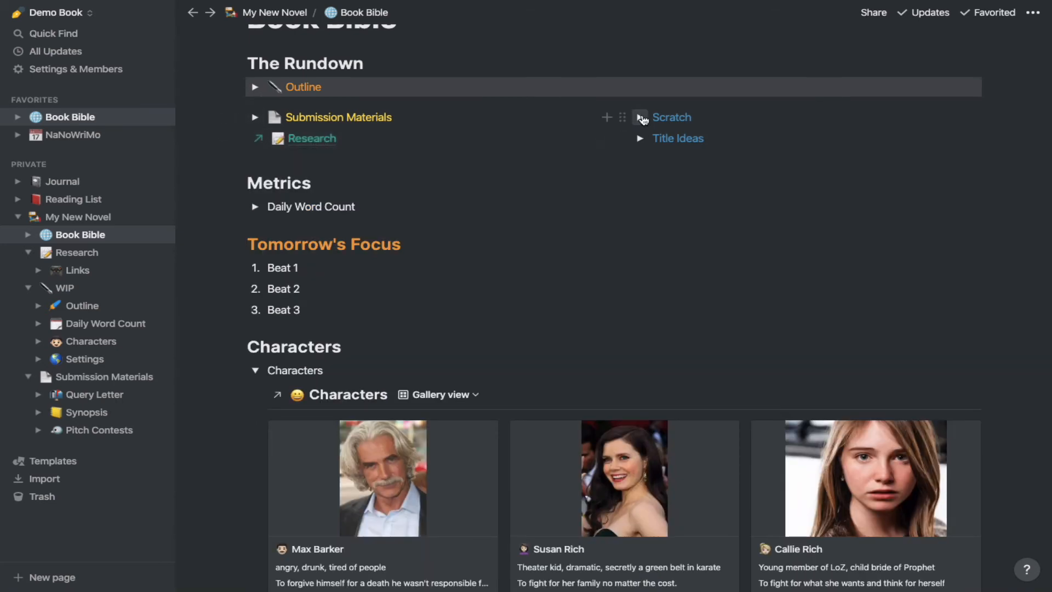
# Expand the Scratch and Title Ideas toggles to read their notes, and view the block actions available for Title Ideas
pyautogui.click(641, 117)
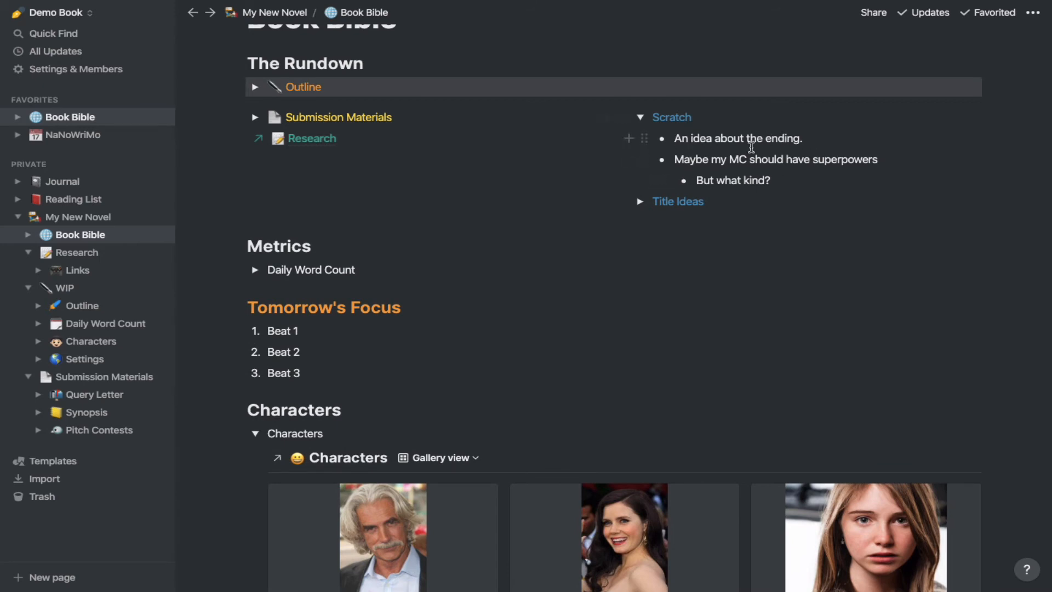
pyautogui.click(640, 201)
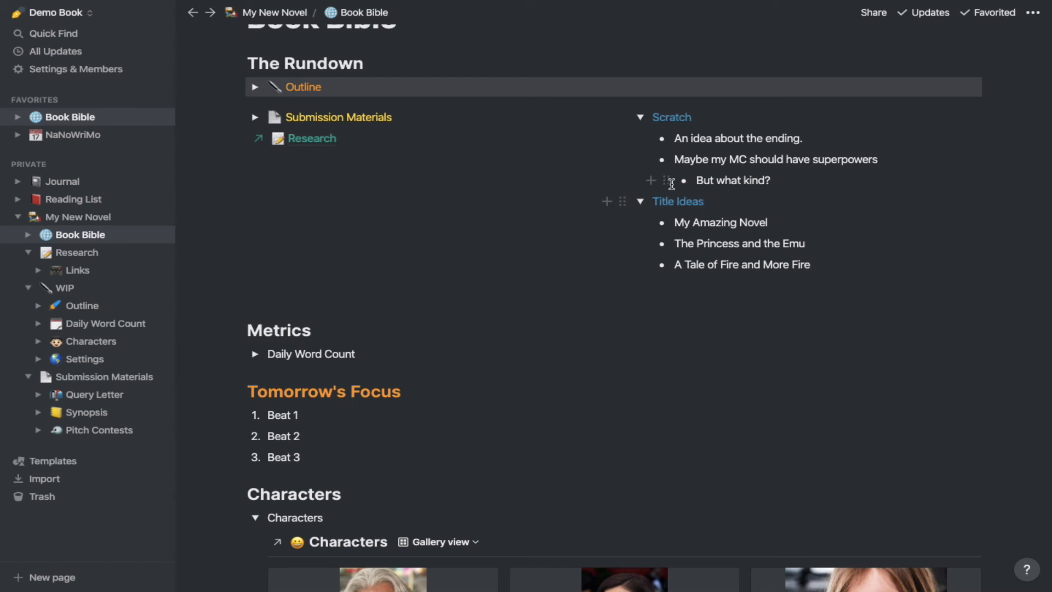
pyautogui.click(623, 201)
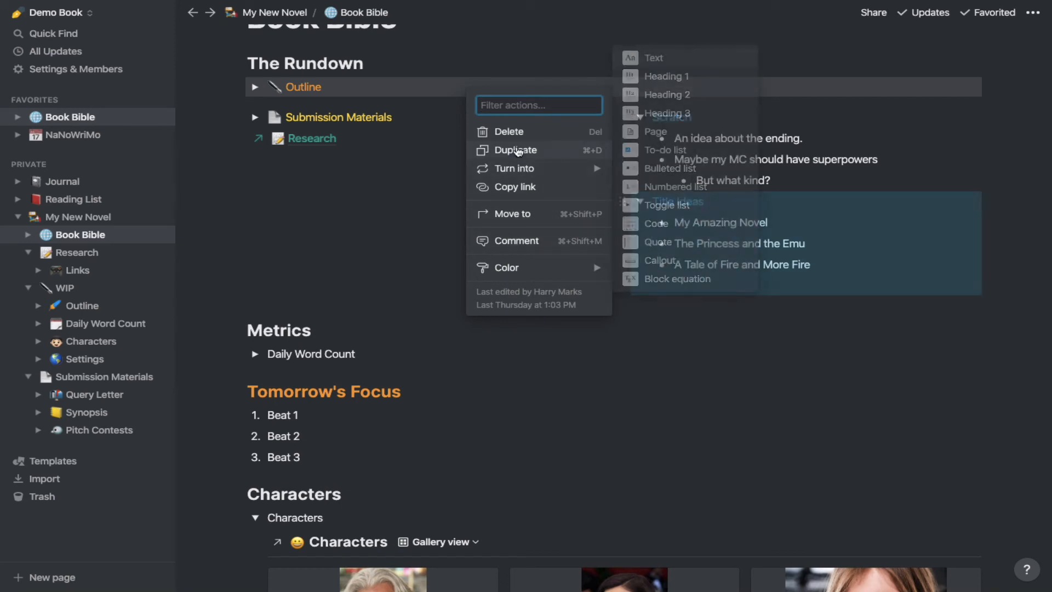
pyautogui.press('Escape')
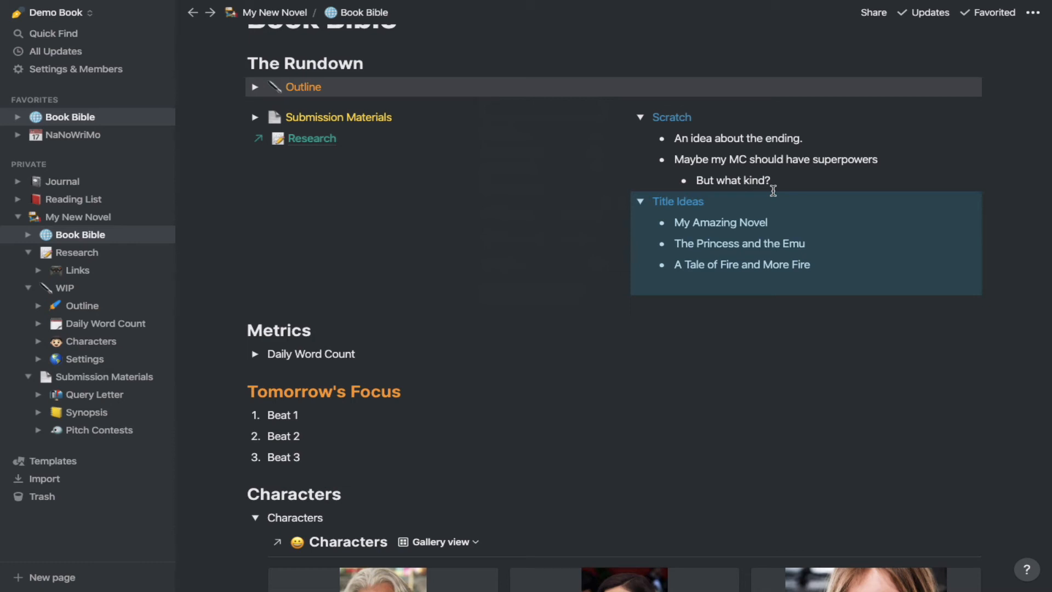
# Expand Daily Word Count under Metrics and check the date filter applied to its NaNoWriMo table
pyautogui.click(256, 354)
pyautogui.scroll(-3, 343, 336)
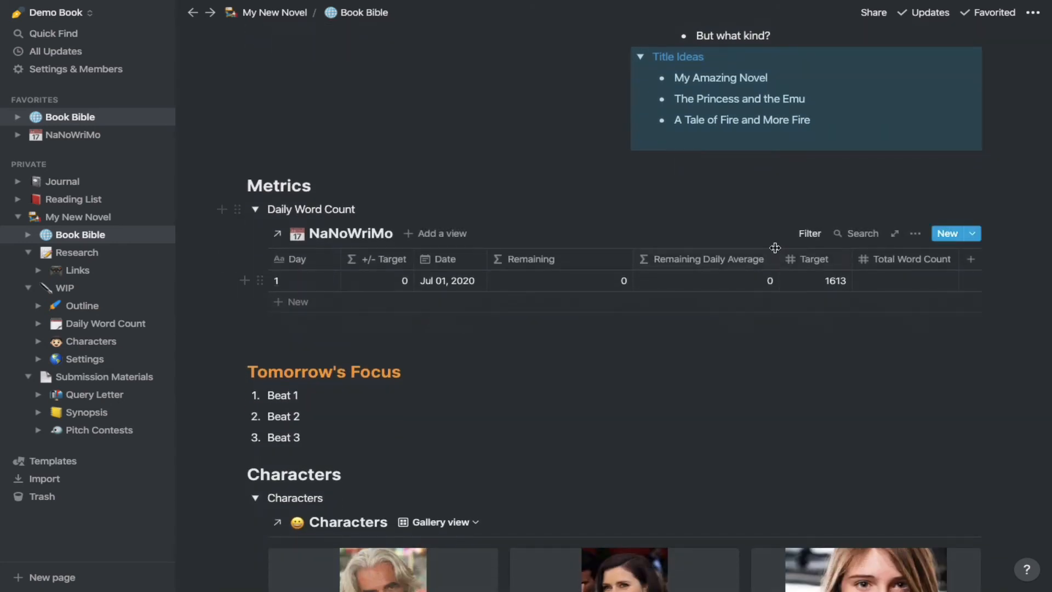
pyautogui.click(812, 234)
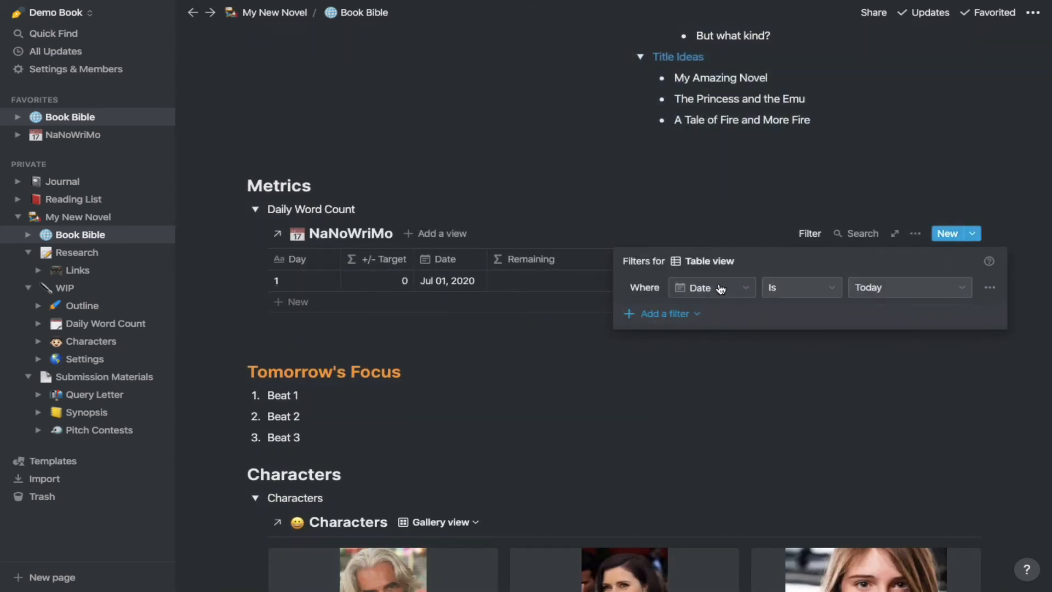
pyautogui.click(777, 219)
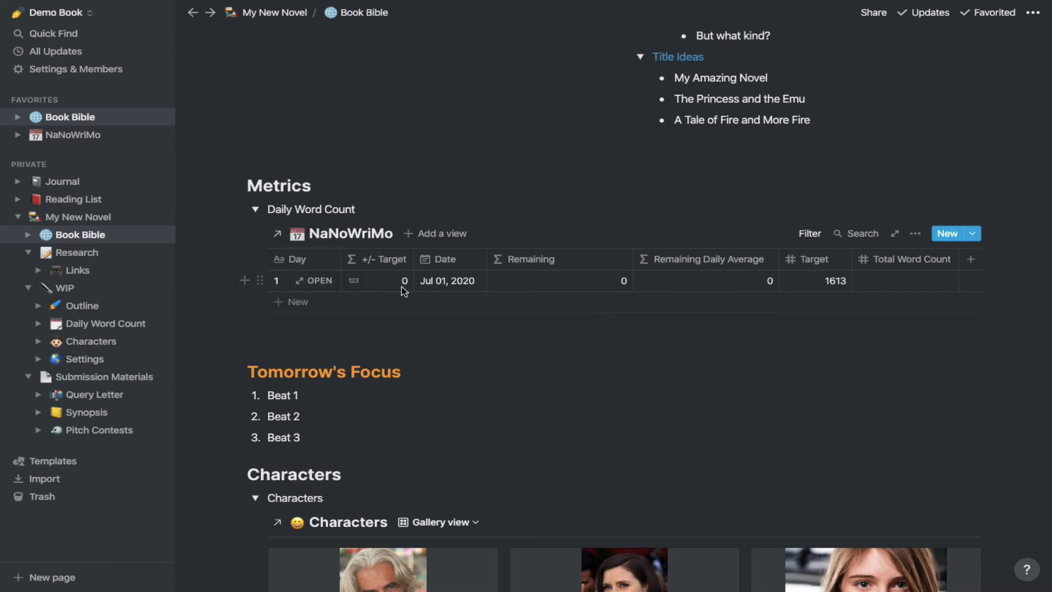
# Open the favorited NaNoWriMo table and set the dates for days 2 and 3 to Jul 02 and Jul 03, 2020
pyautogui.click(61, 135)
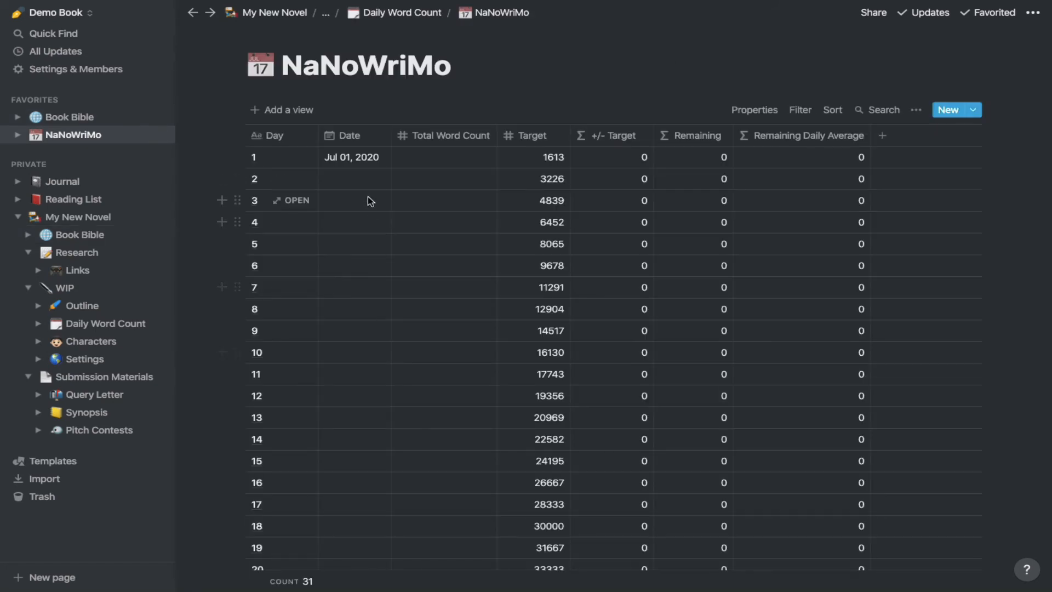
pyautogui.click(71, 136)
pyautogui.click(337, 179)
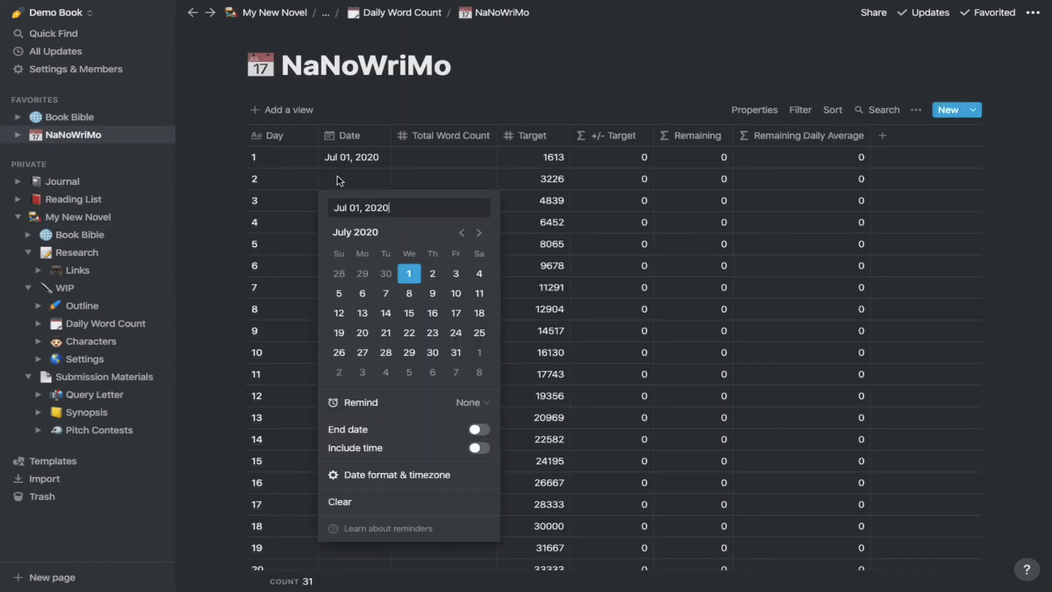
pyautogui.click(432, 273)
pyautogui.click(348, 201)
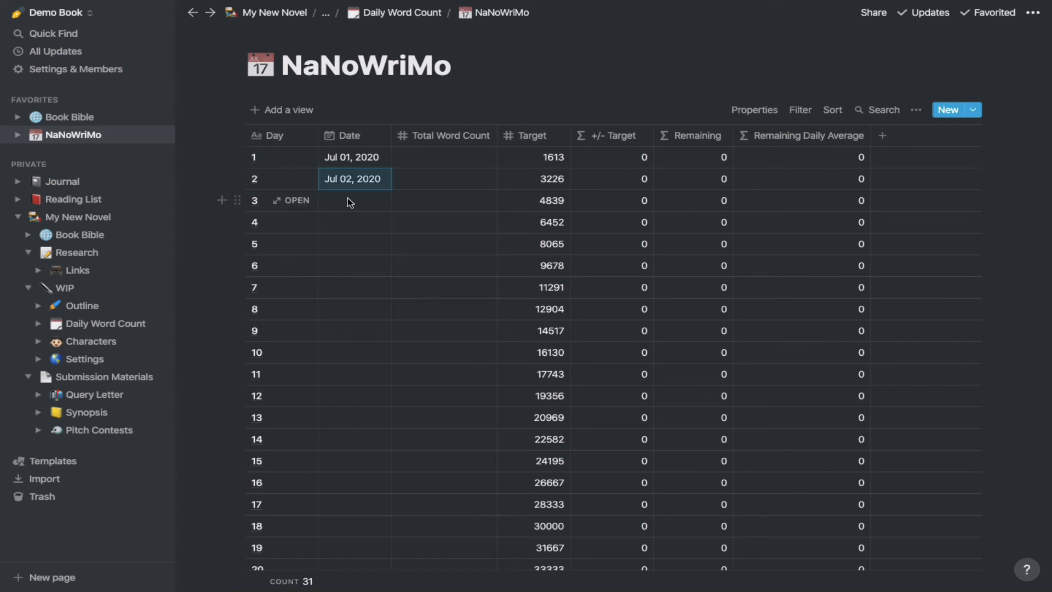
pyautogui.click(347, 201)
pyautogui.click(456, 295)
pyautogui.click(341, 223)
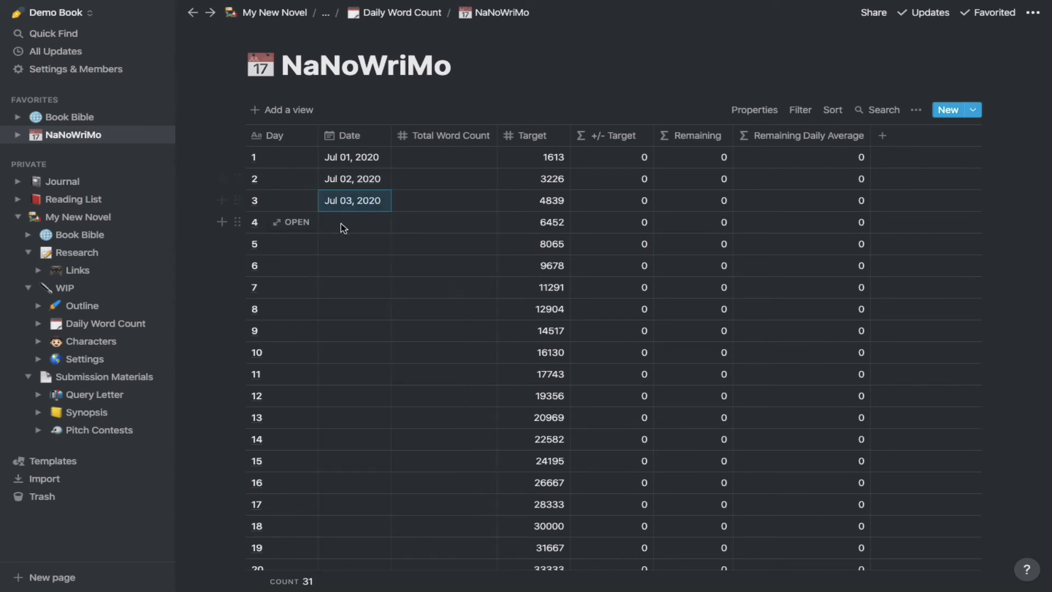
# Set the dates for days 4 and 5 to Jul 04 and Jul 05, 2020
pyautogui.click(341, 223)
pyautogui.click(482, 317)
pyautogui.click(328, 188)
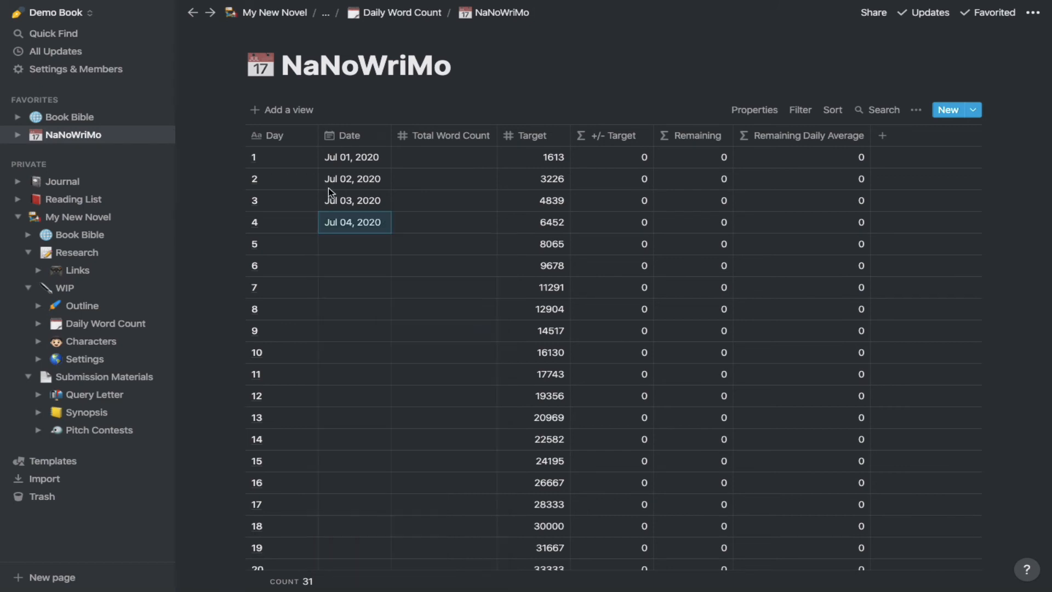
pyautogui.click(341, 243)
pyautogui.click(338, 335)
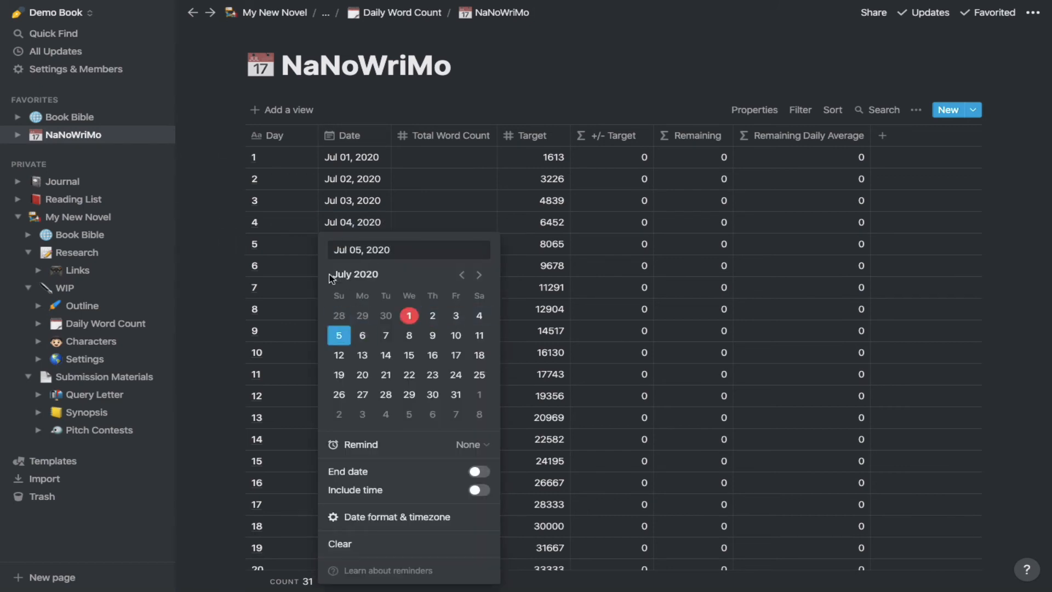
# Return to the favorited Book Bible page and review its Metrics table and Tomorrow's Focus list
pyautogui.press('Escape')
pyautogui.click(58, 120)
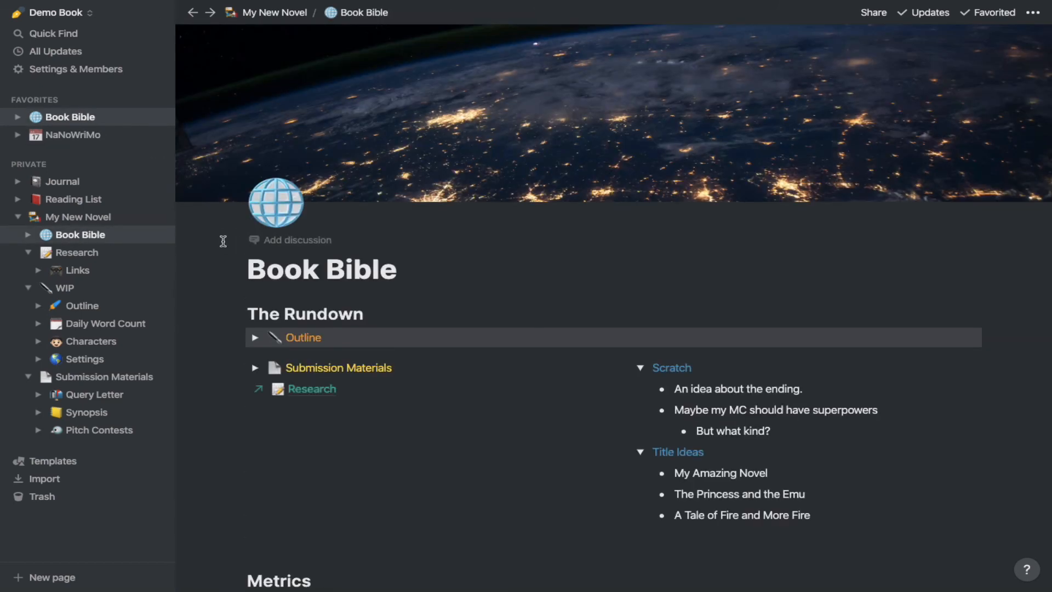
pyautogui.scroll(-10, 548, 375)
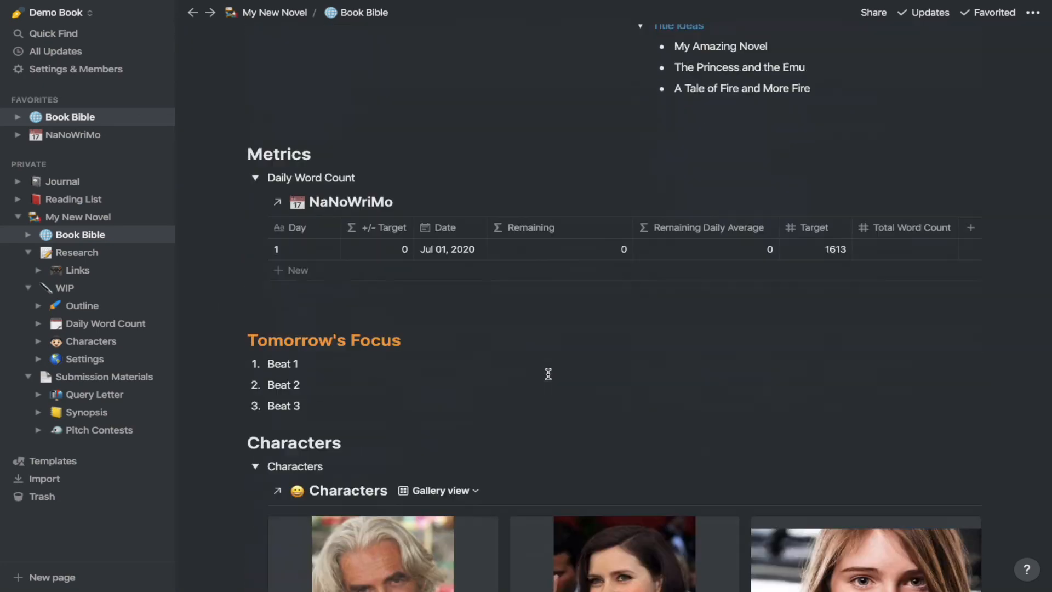
pyautogui.scroll(-1, 549, 374)
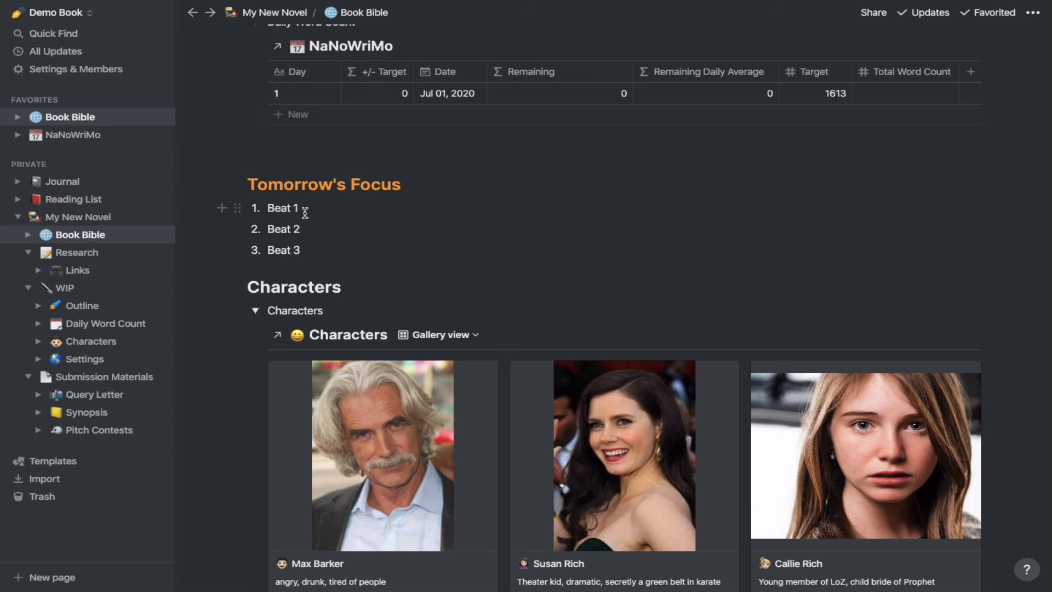
# Collapse and re-expand the Characters toggle on the Book Bible page, and look through its gallery of character cards
pyautogui.scroll(-3, 302, 211)
pyautogui.click(257, 174)
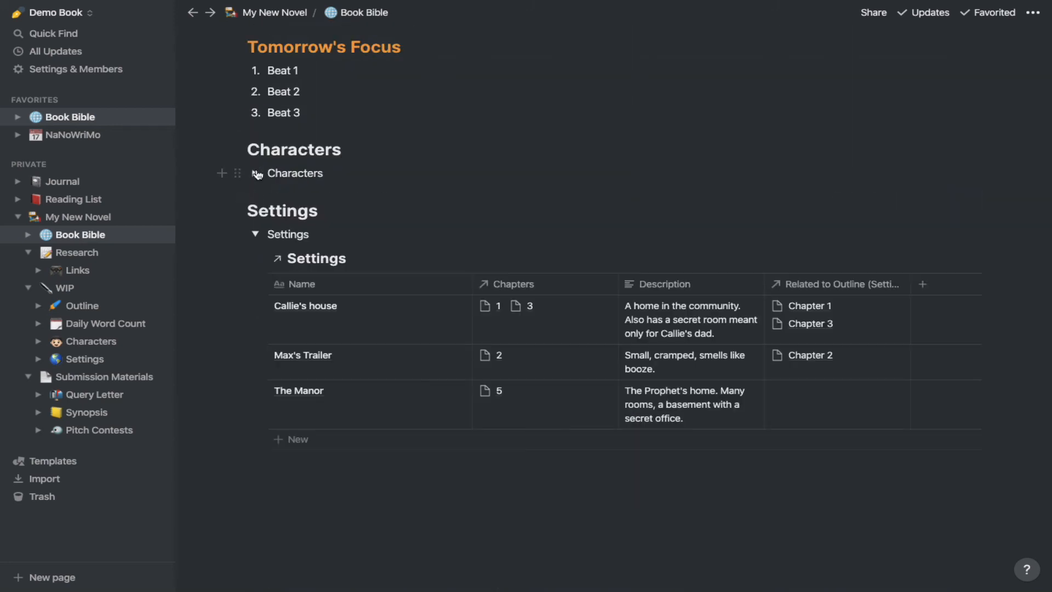
pyautogui.click(258, 174)
pyautogui.scroll(-2, 274, 260)
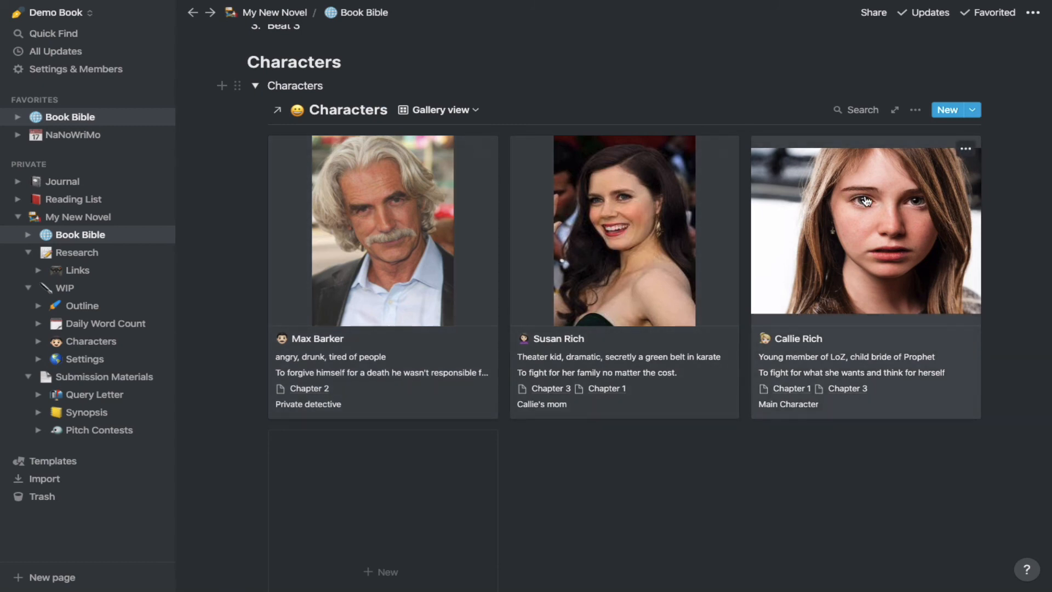
pyautogui.scroll(-3, 479, 348)
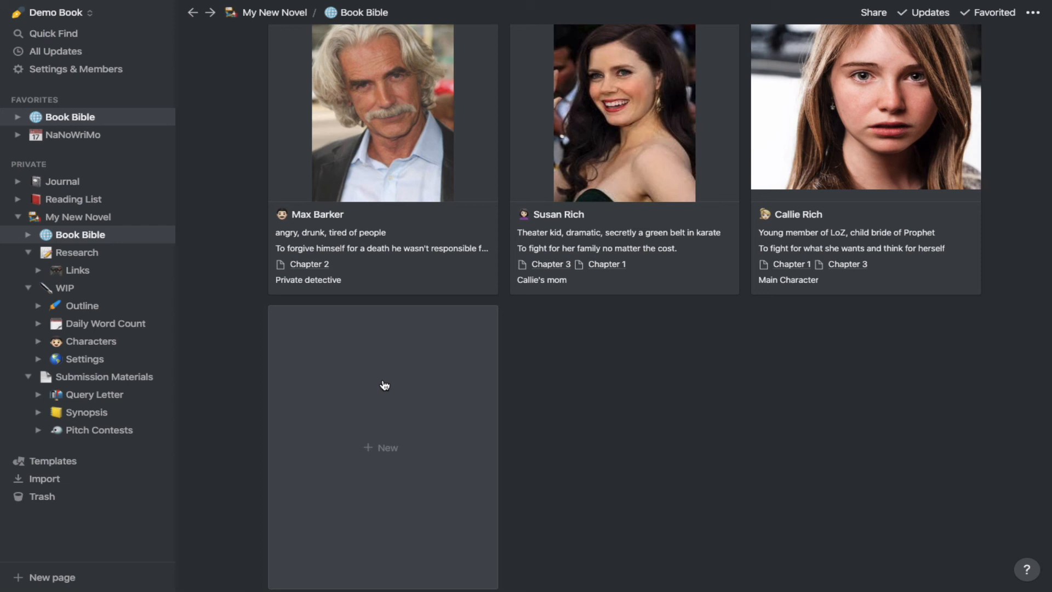
# Collapse the Settings and Characters toggles on the Book Bible page
pyautogui.scroll(-8, 384, 386)
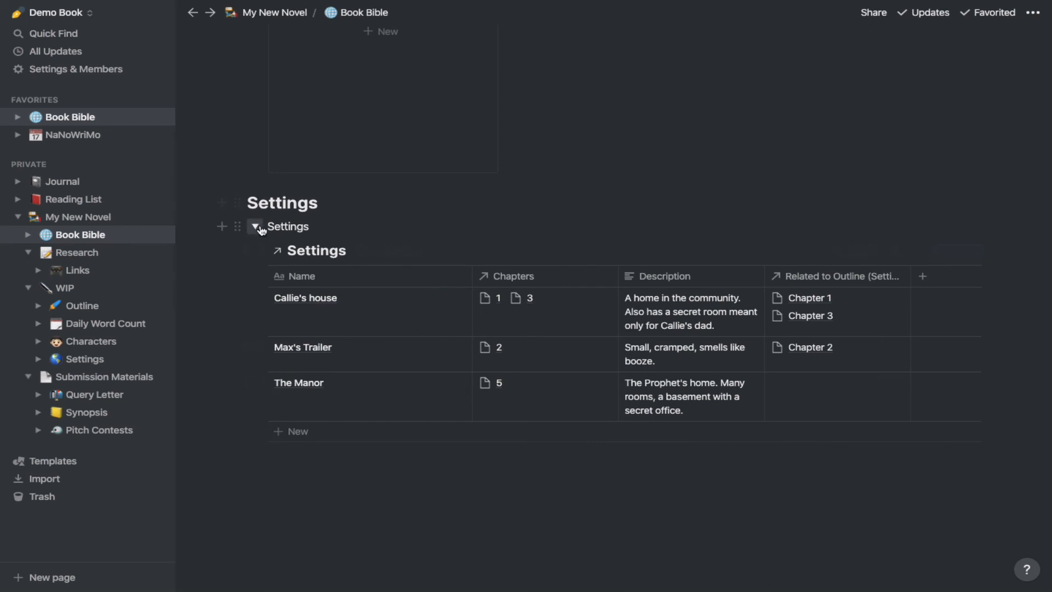
pyautogui.click(257, 226)
pyautogui.scroll(8, 285, 229)
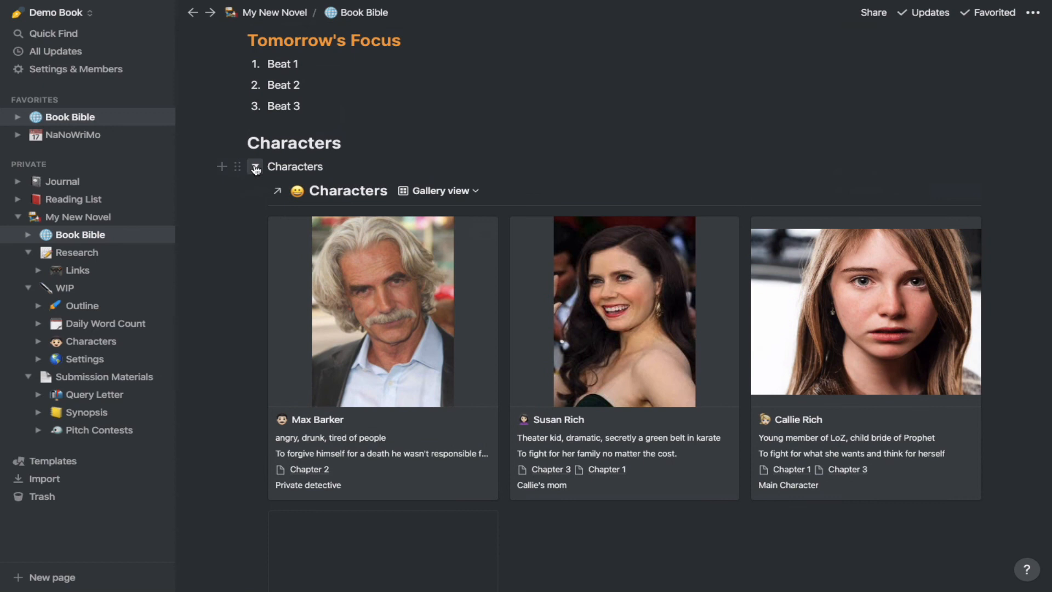
pyautogui.click(255, 167)
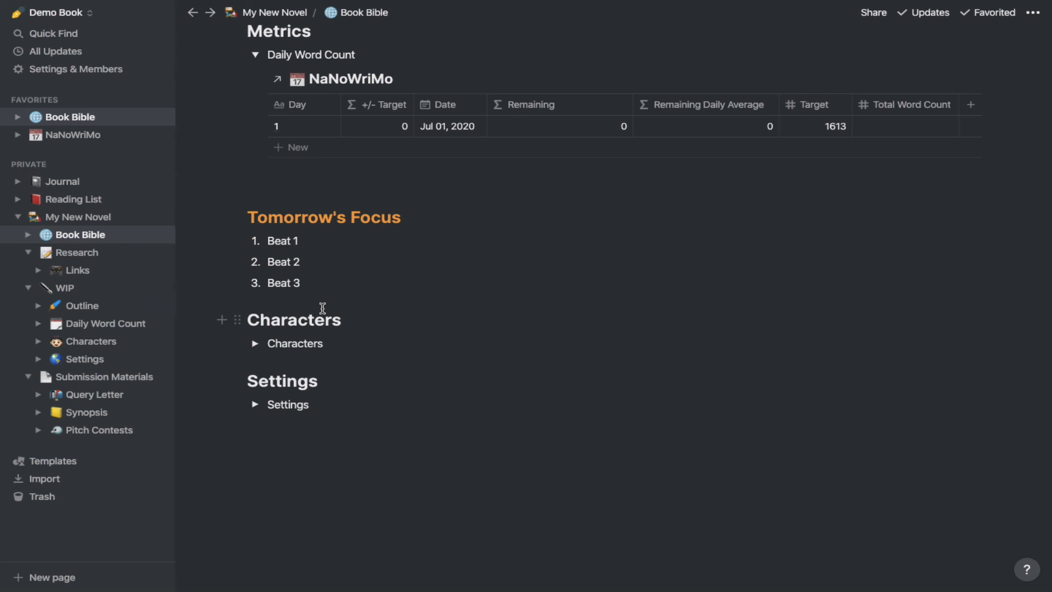
# Open the Characters page under WIP and add a new blank entry to its Characters table
pyautogui.click(105, 343)
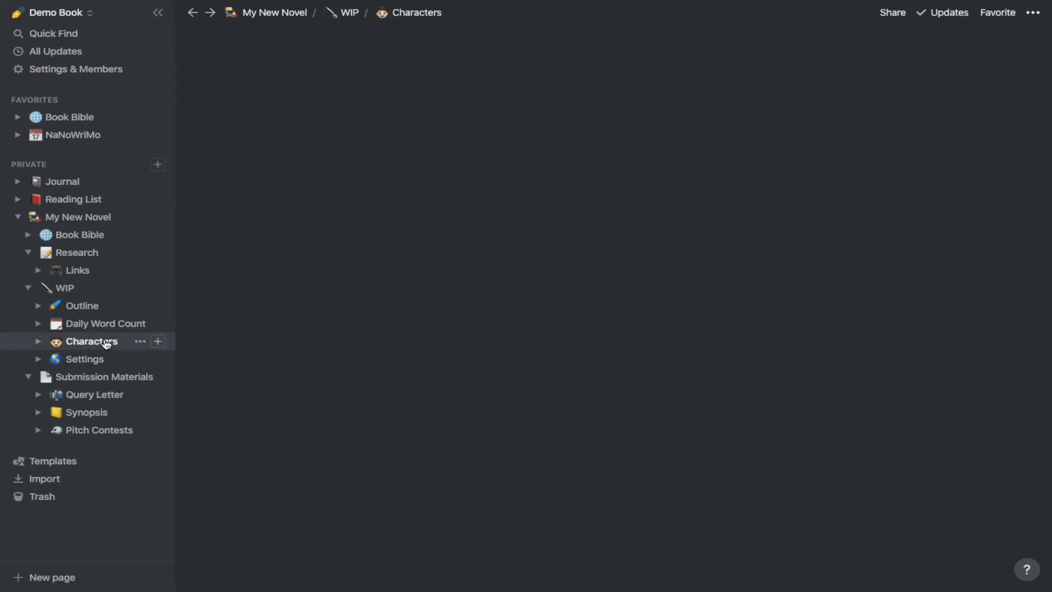
pyautogui.scroll(-3, 382, 296)
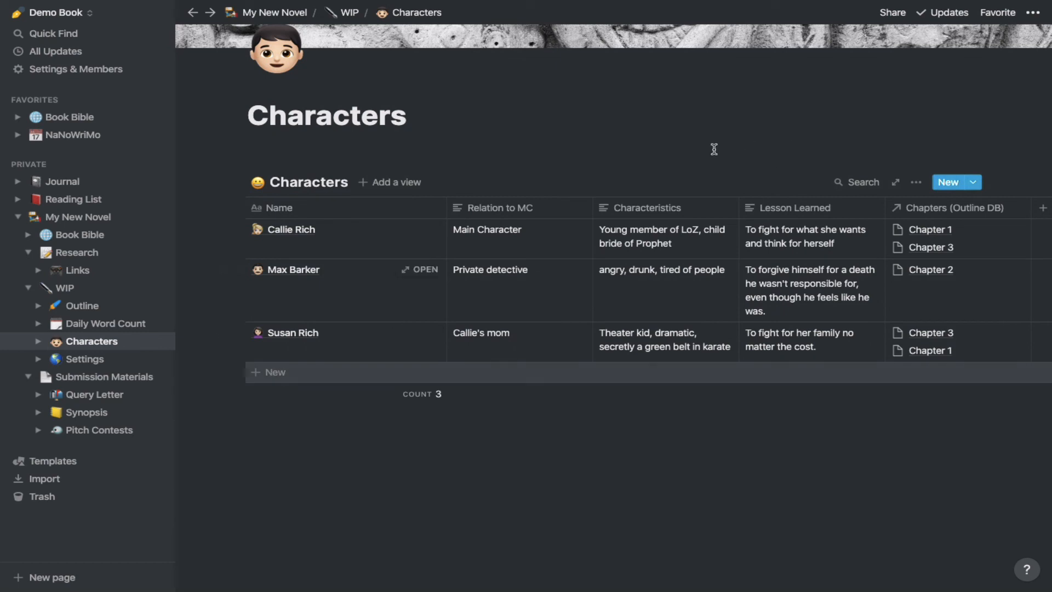
pyautogui.click(951, 182)
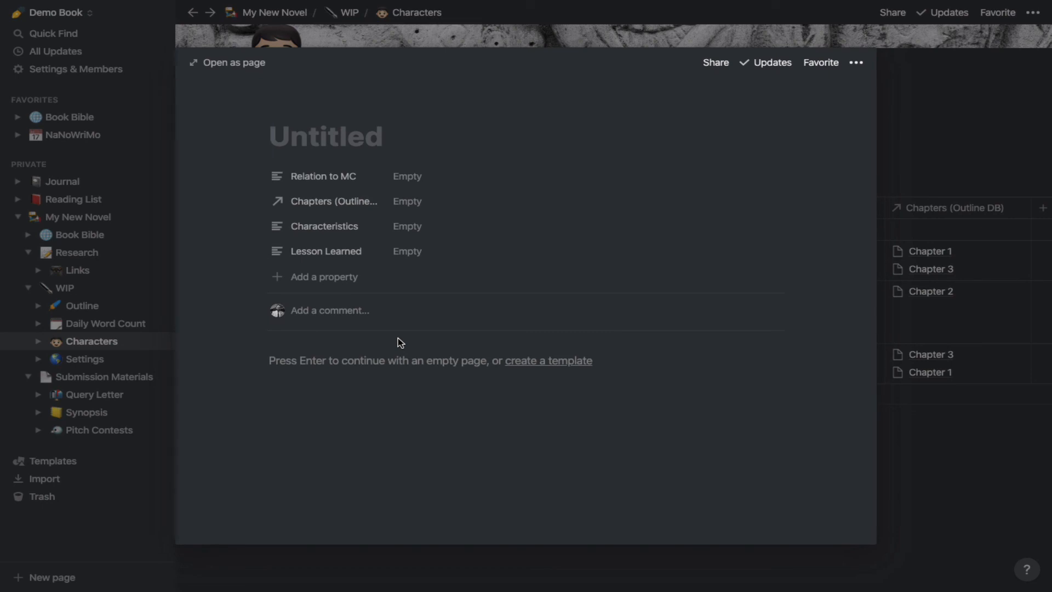
pyautogui.click(985, 164)
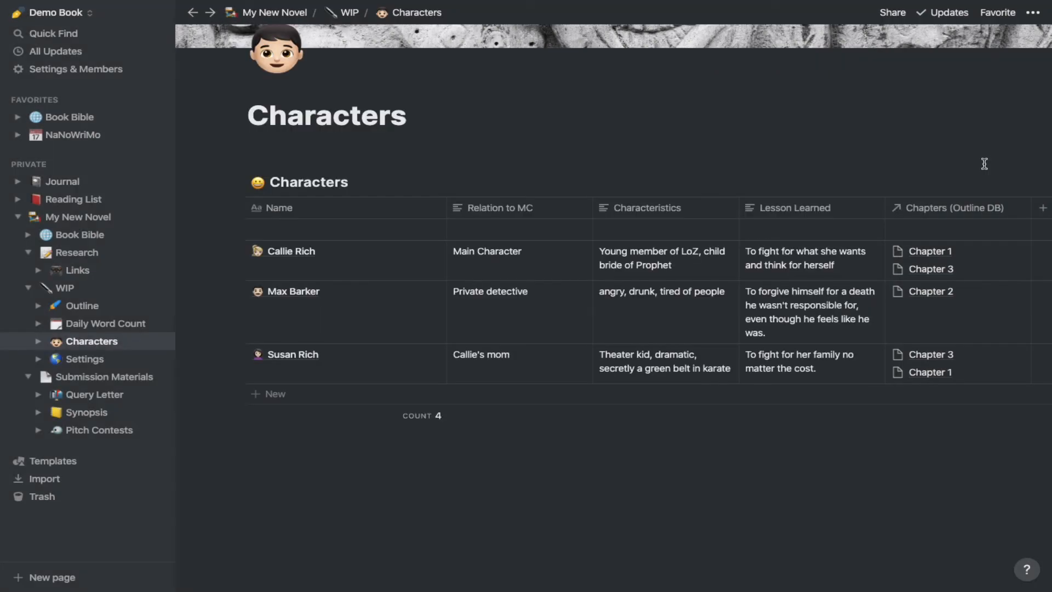